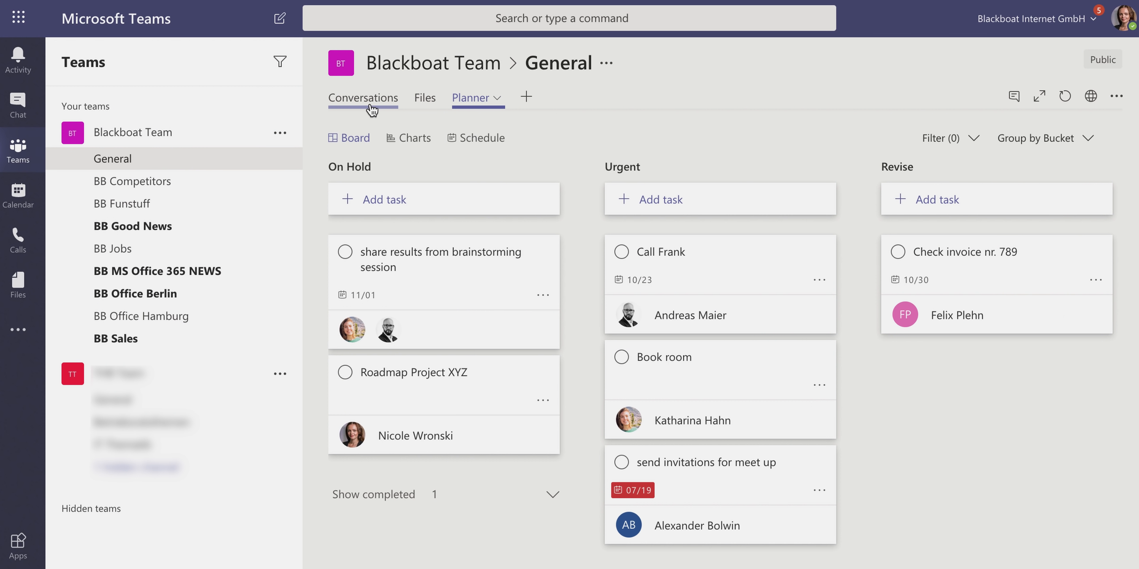
Step: Examine the apps that can be added as tabs to the Blackboat Team's General channel
click(369, 105)
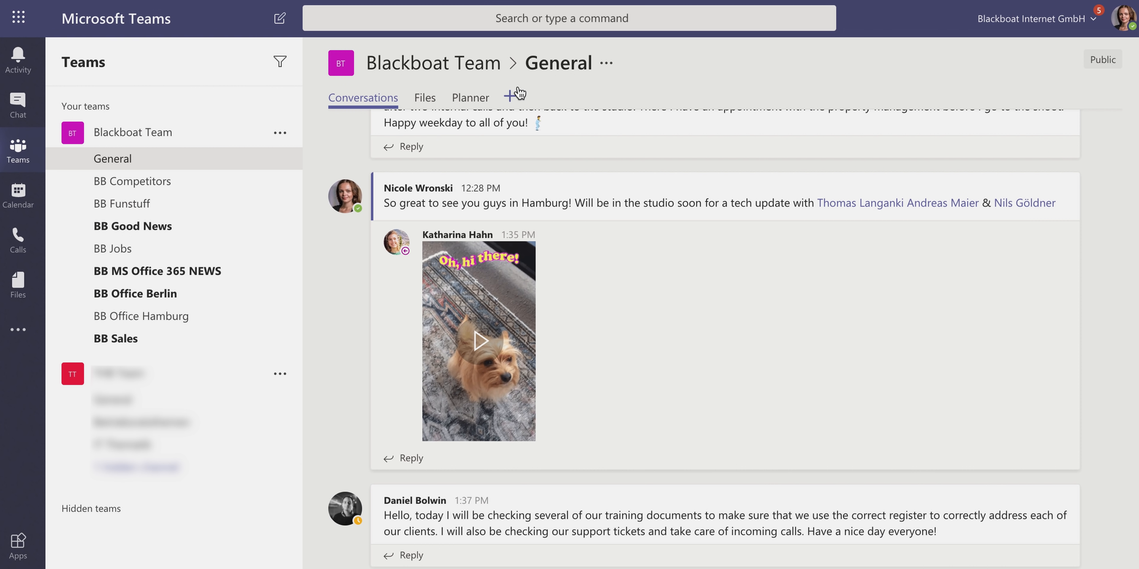
click(511, 98)
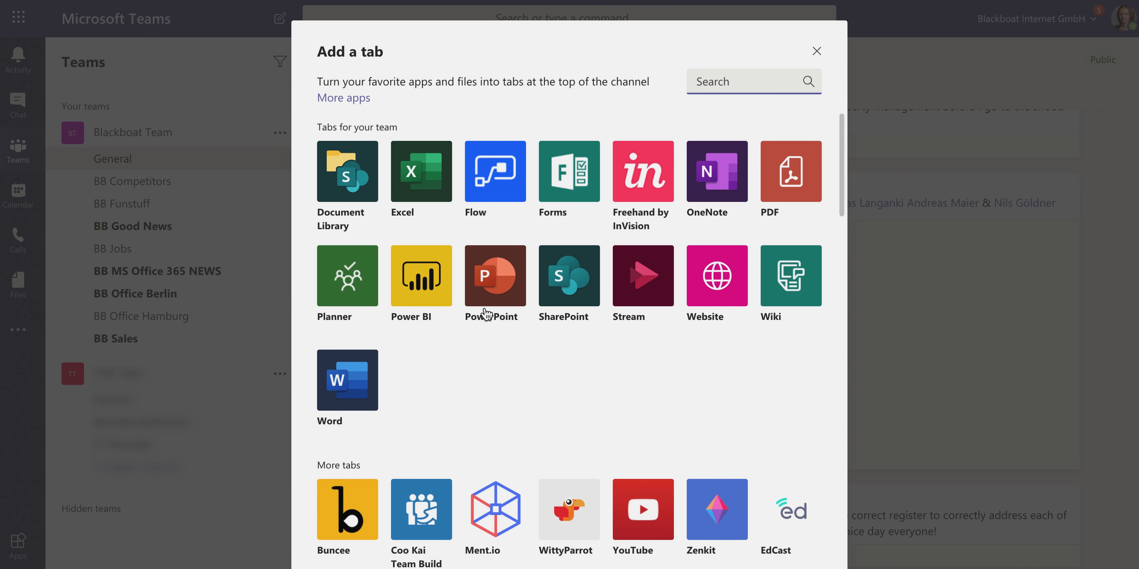
scroll(482, 410, down, 3)
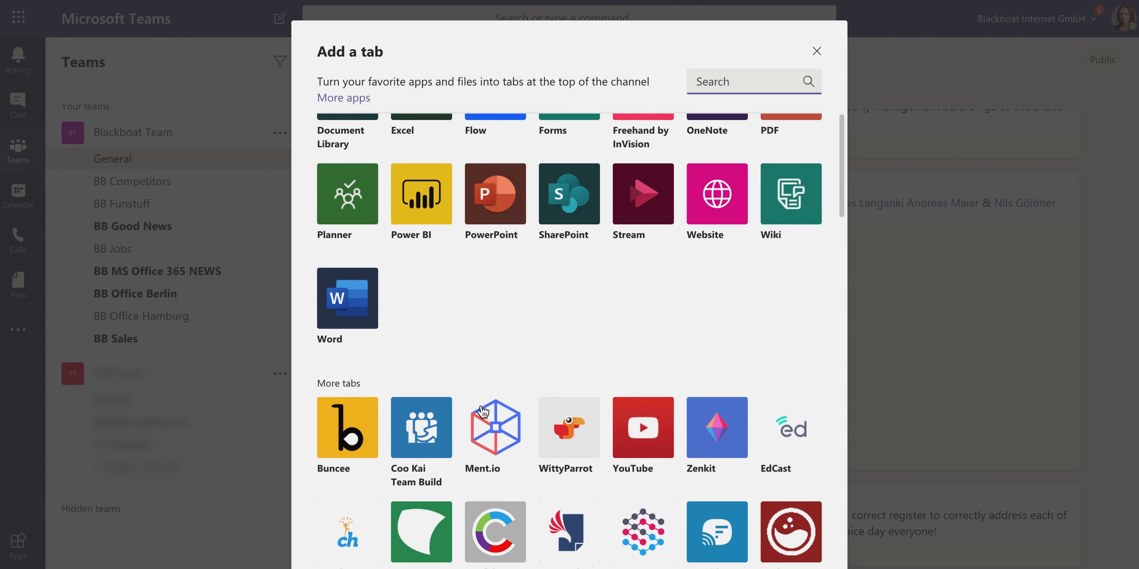
scroll(482, 411, down, 10)
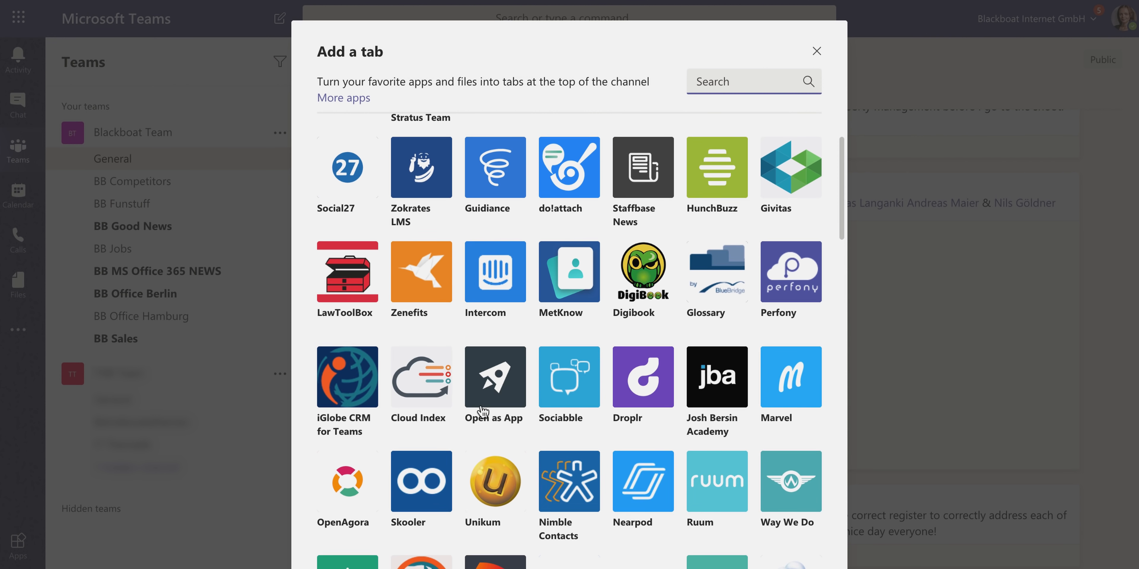
scroll(482, 410, down, 15)
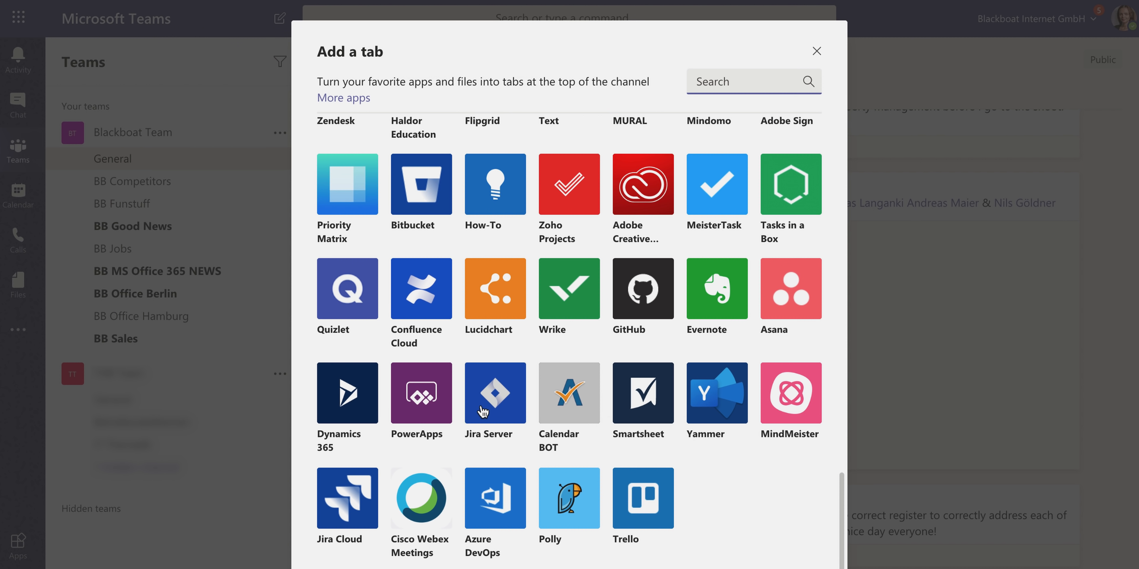
scroll(483, 411, up, 20)
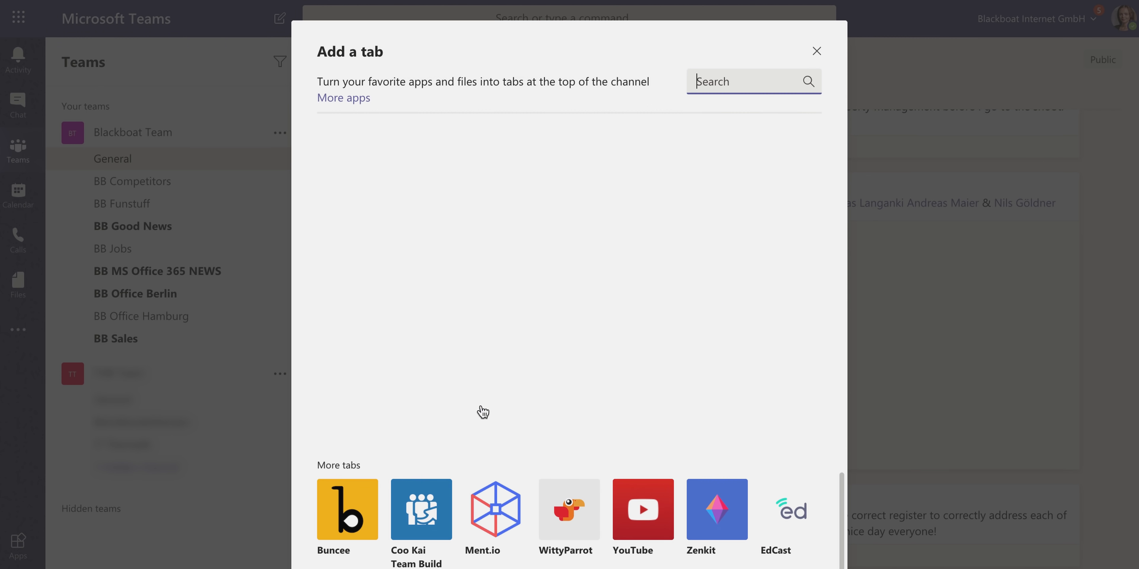
scroll(482, 411, up, 5)
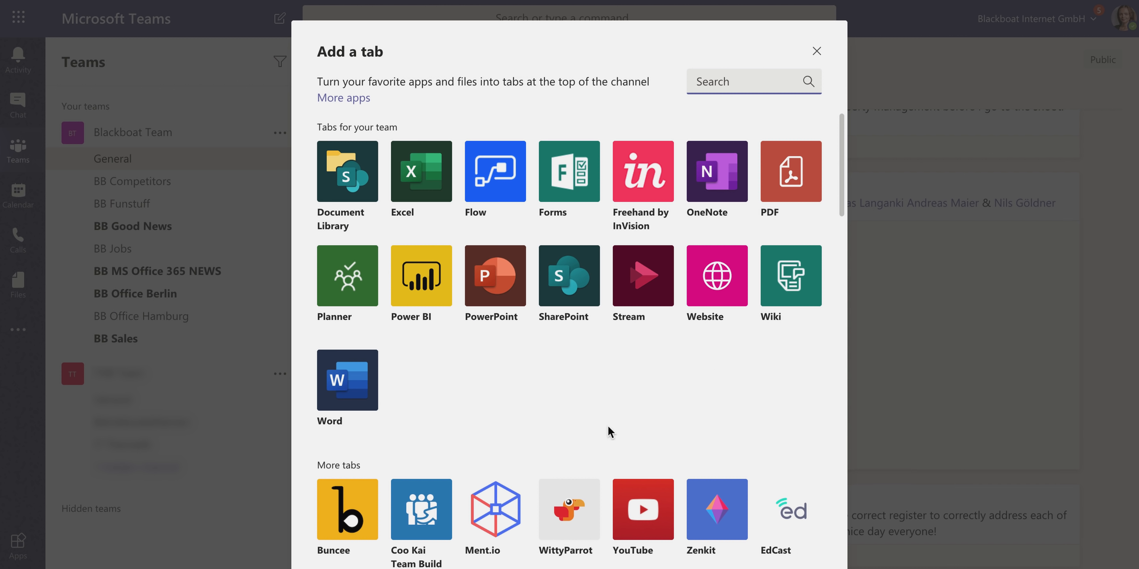
scroll(609, 430, down, 12)
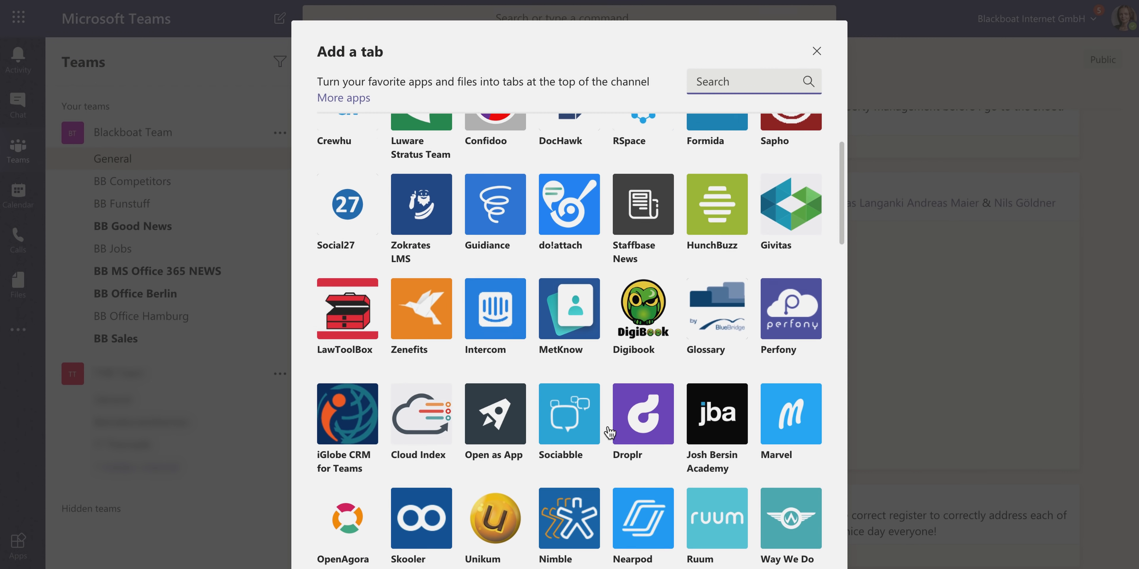
scroll(609, 430, down, 5)
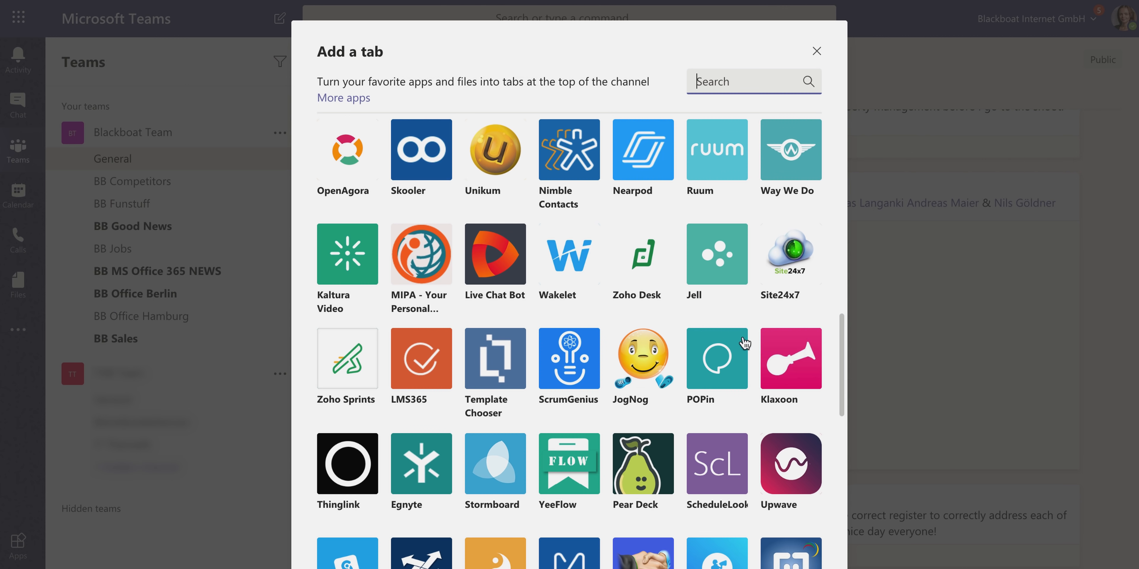
scroll(621, 465, down, 10)
scroll(621, 465, down, 2)
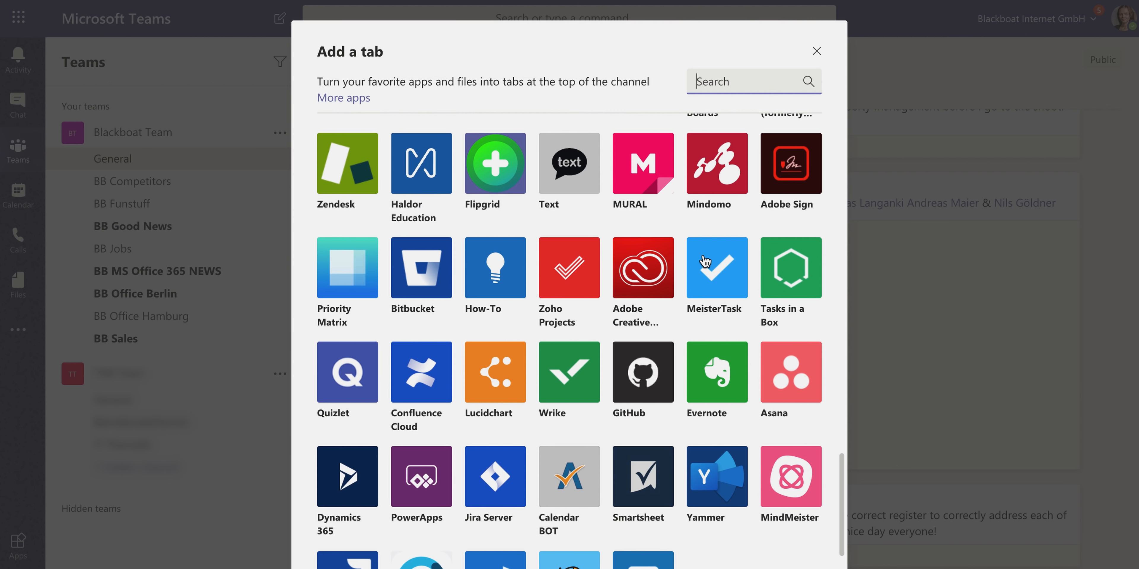
click(816, 52)
Step: View the details of the Roadmap Project XYZ task on the channel's Planner board
click(484, 98)
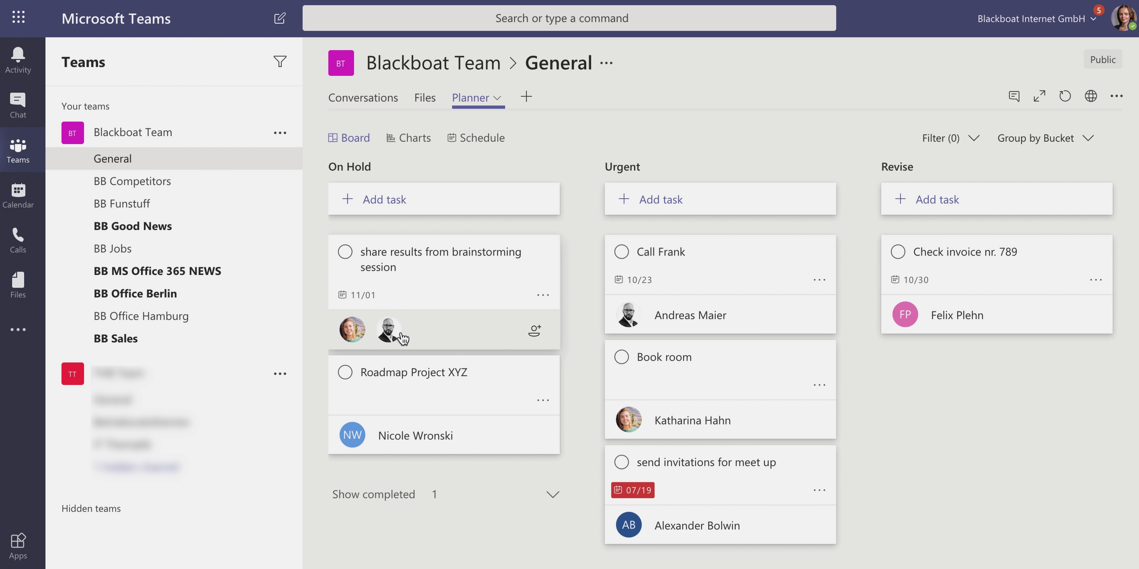
click(399, 322)
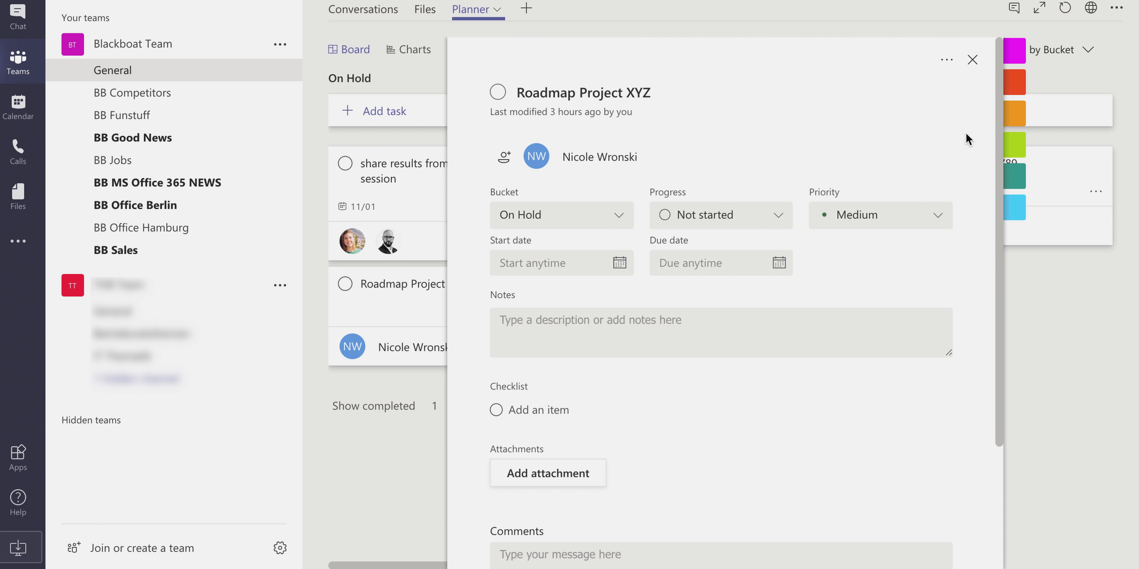
click(974, 60)
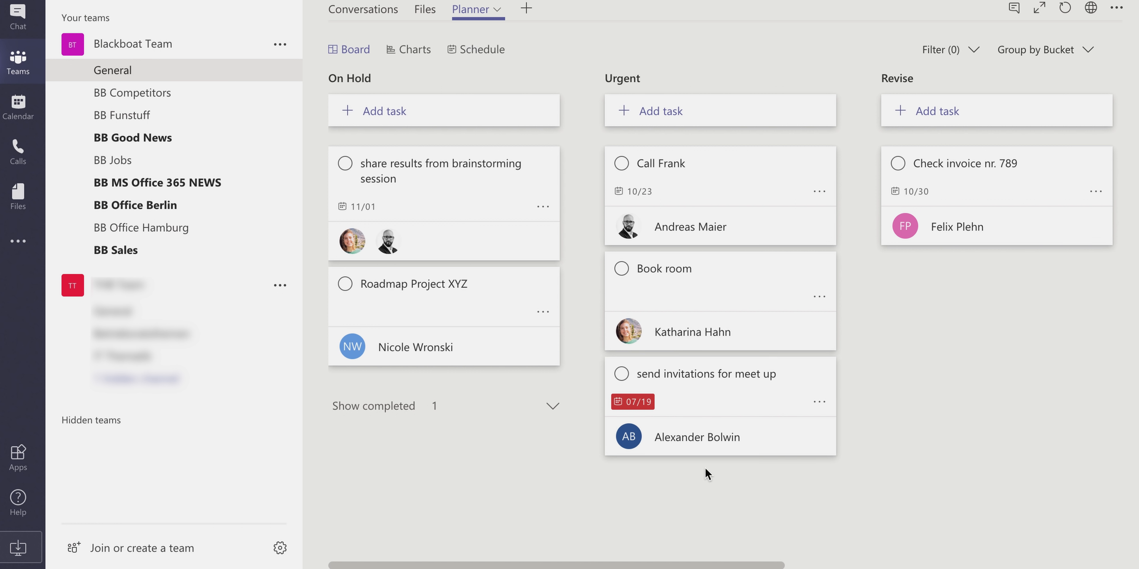
Step: Mark the task due 10/23 in the Urgent bucket as complete
click(622, 164)
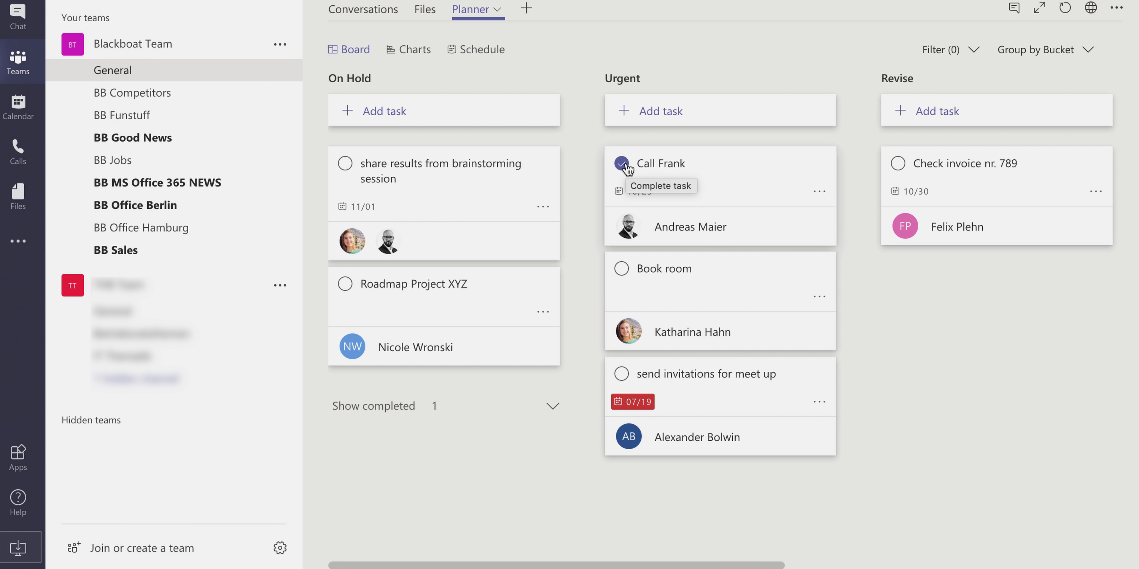
click(622, 164)
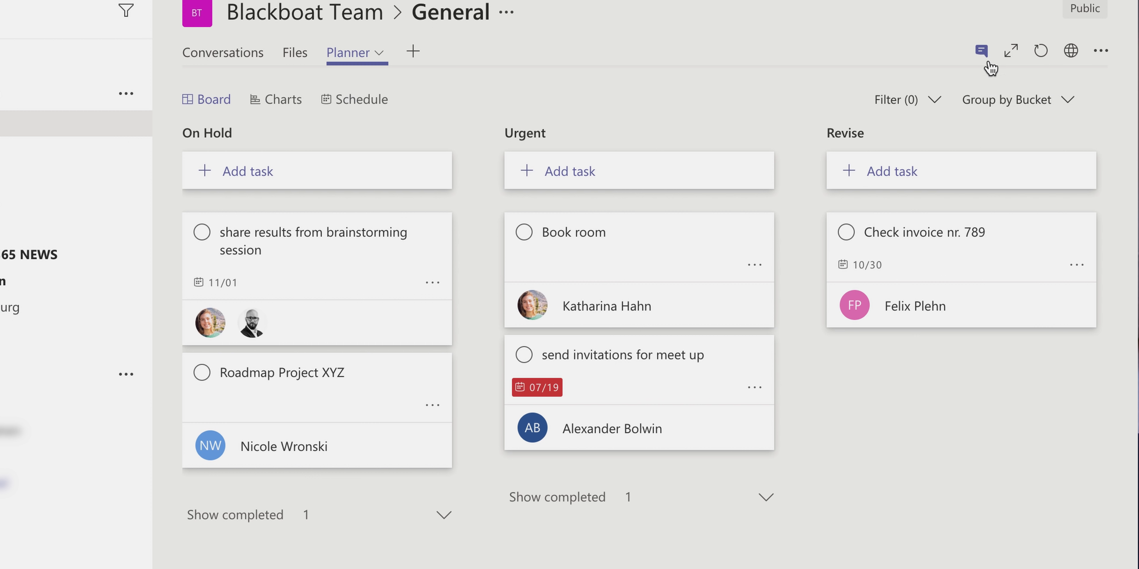
Step: Show the Planner board's tab conversation and post the reply "Awesome Planner!" in it
click(988, 62)
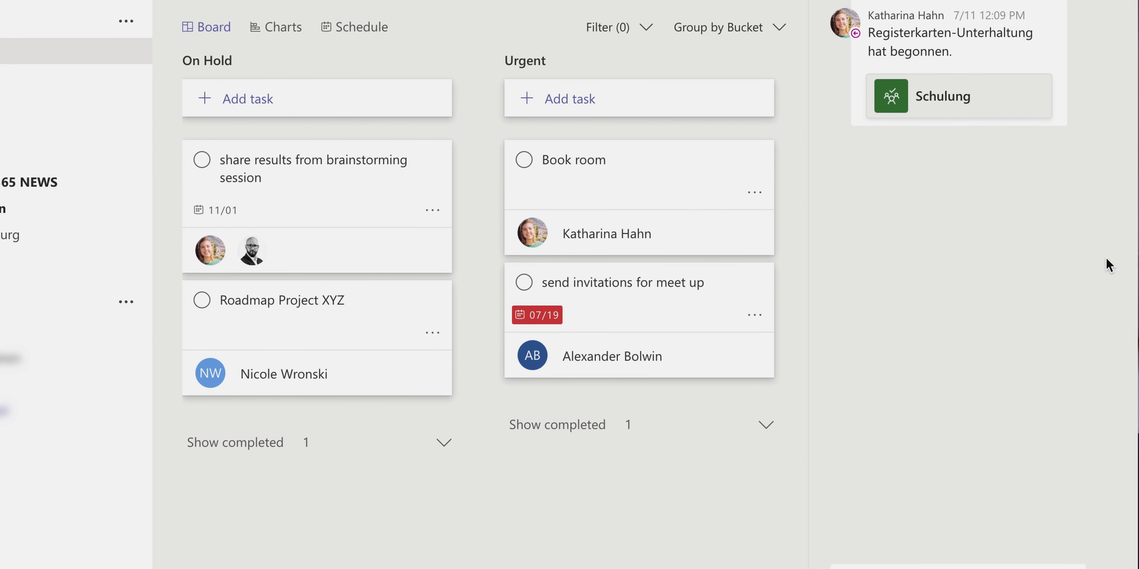
text(Awseome)
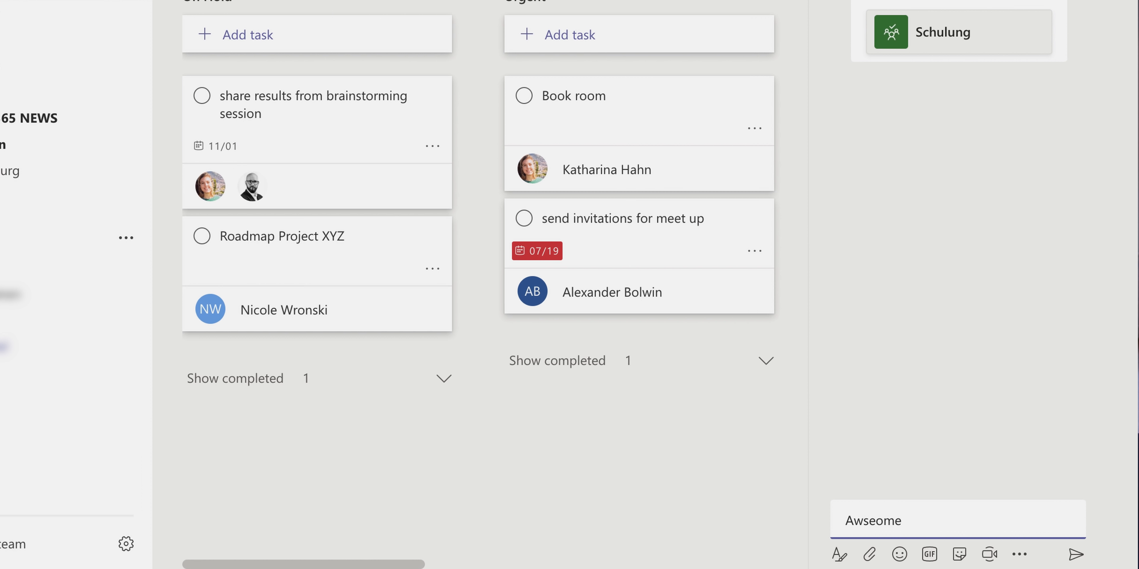
key(ctrl+a)
text(Awe)
click(1076, 554)
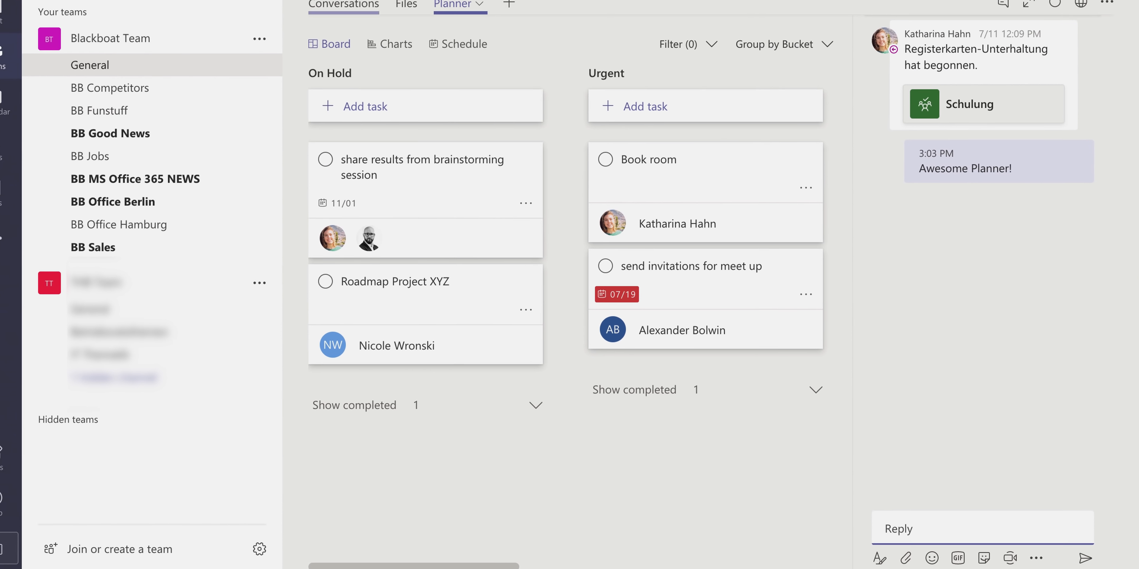
Step: Add a Word tab to the General channel that shows the file Testi.docx
click(361, 17)
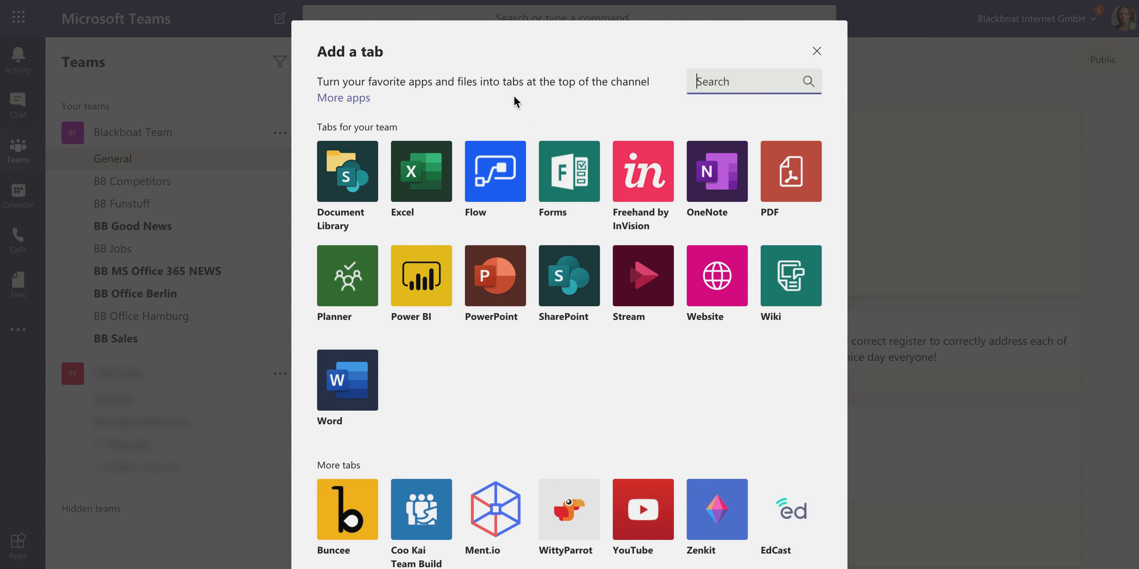
click(350, 398)
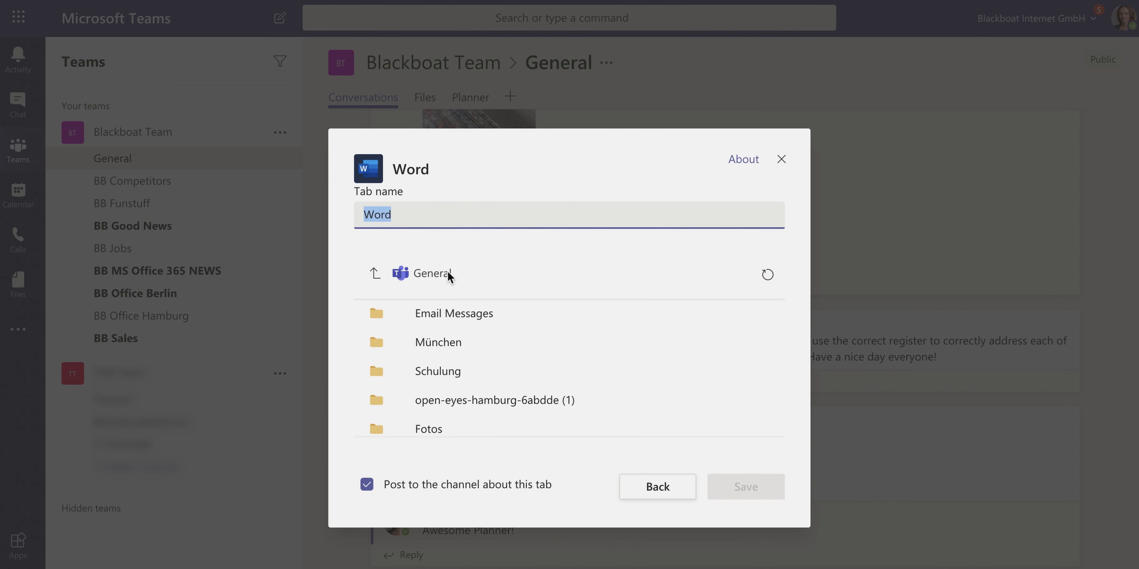
click(447, 383)
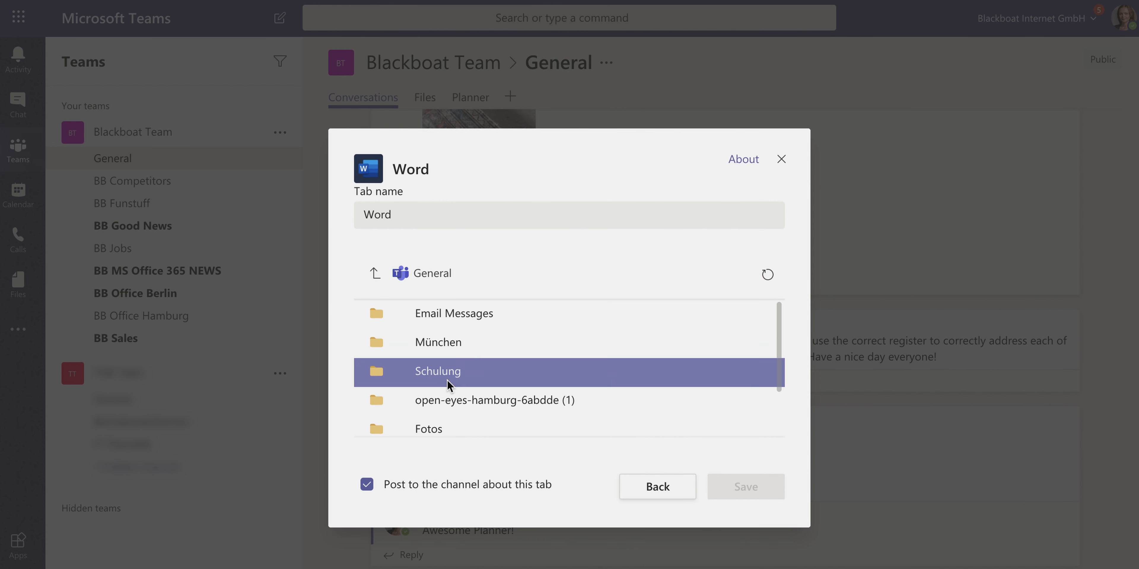
scroll(448, 384, down, 2)
click(447, 390)
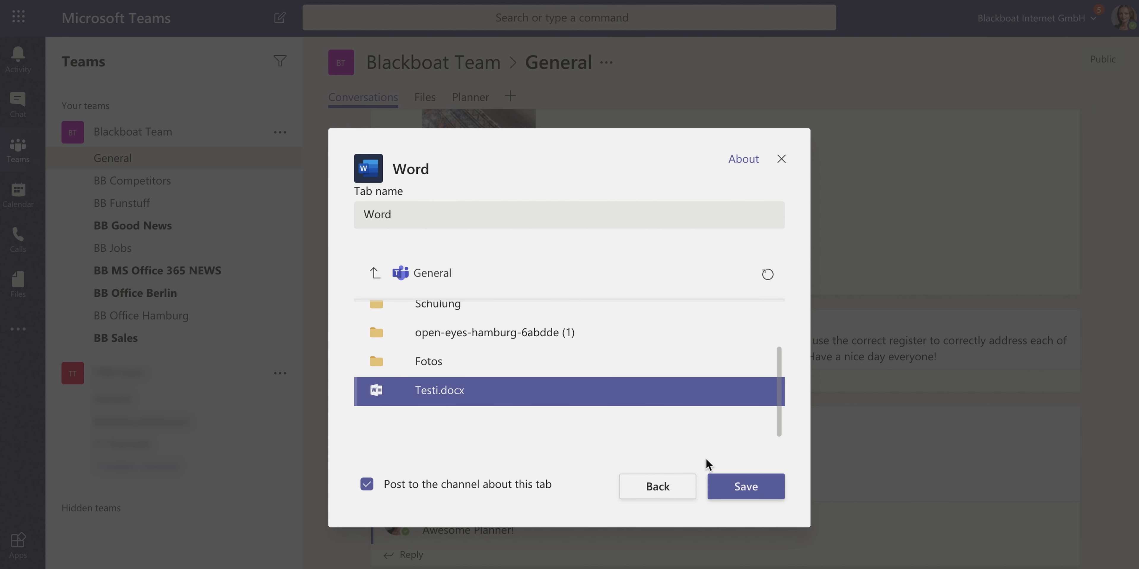
click(735, 493)
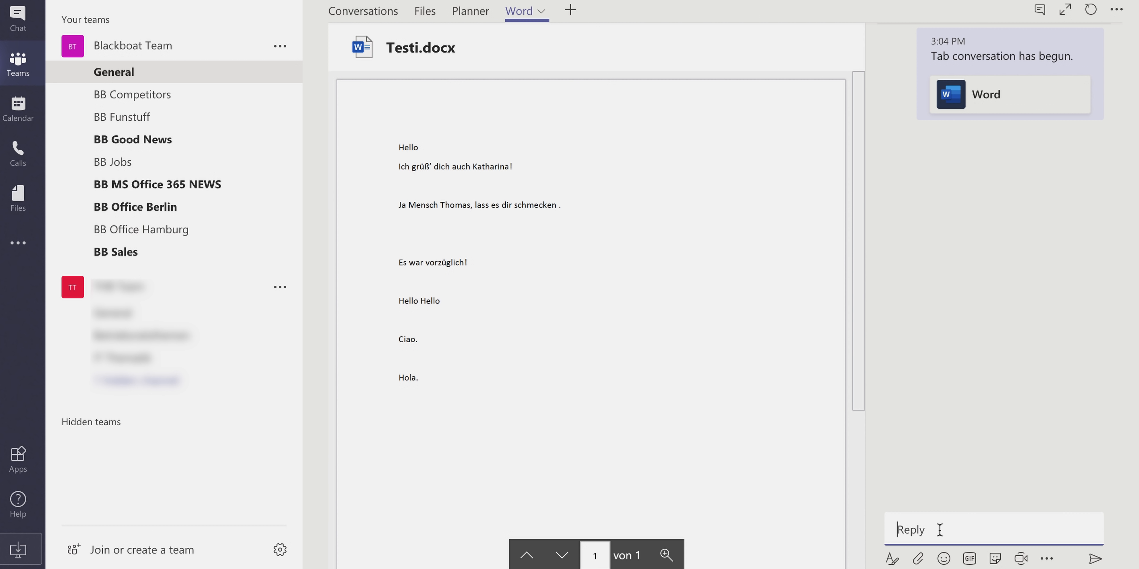
Step: Post "Test" in the Word tab's conversation and view the message among the channel's conversations
text(TTes)
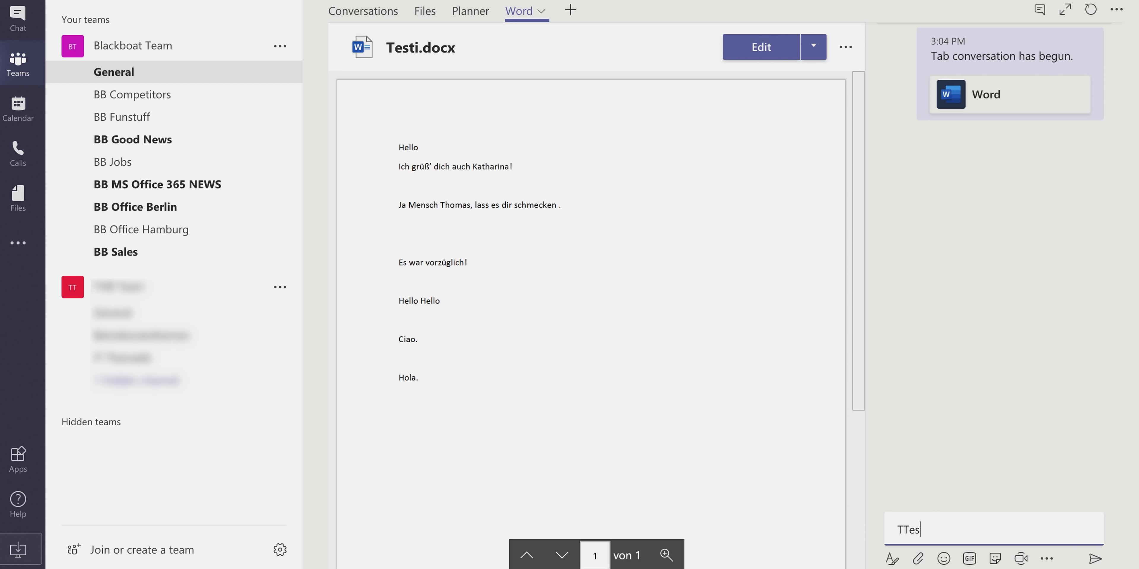
key(BackSpace)
text(Test)
click(1098, 560)
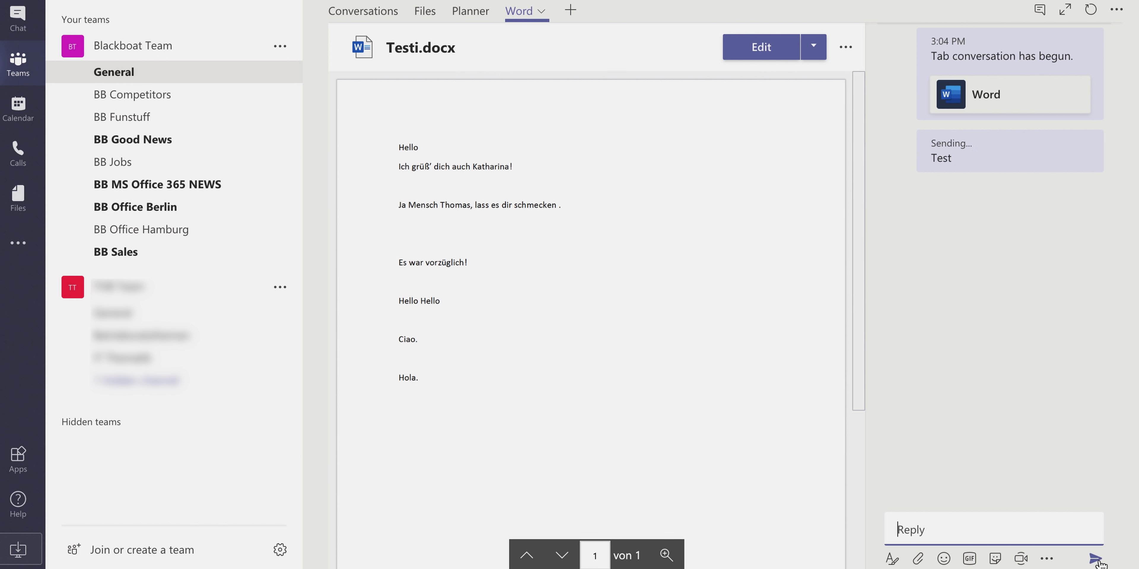
click(359, 13)
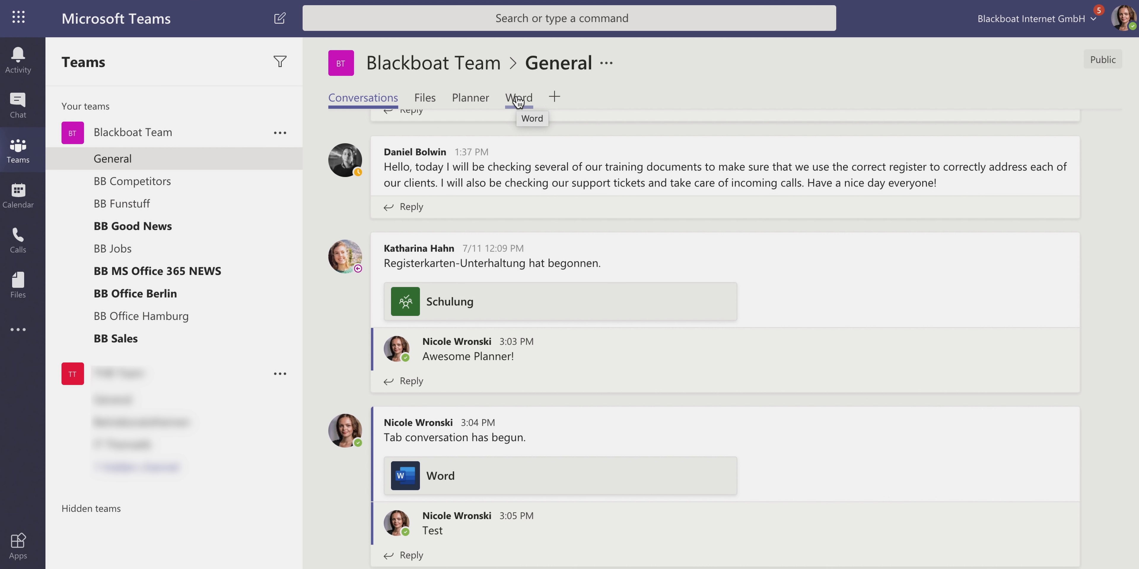
Step: Mention a colleague in the Word tab's conversation and post "When will you be finished?"
click(518, 102)
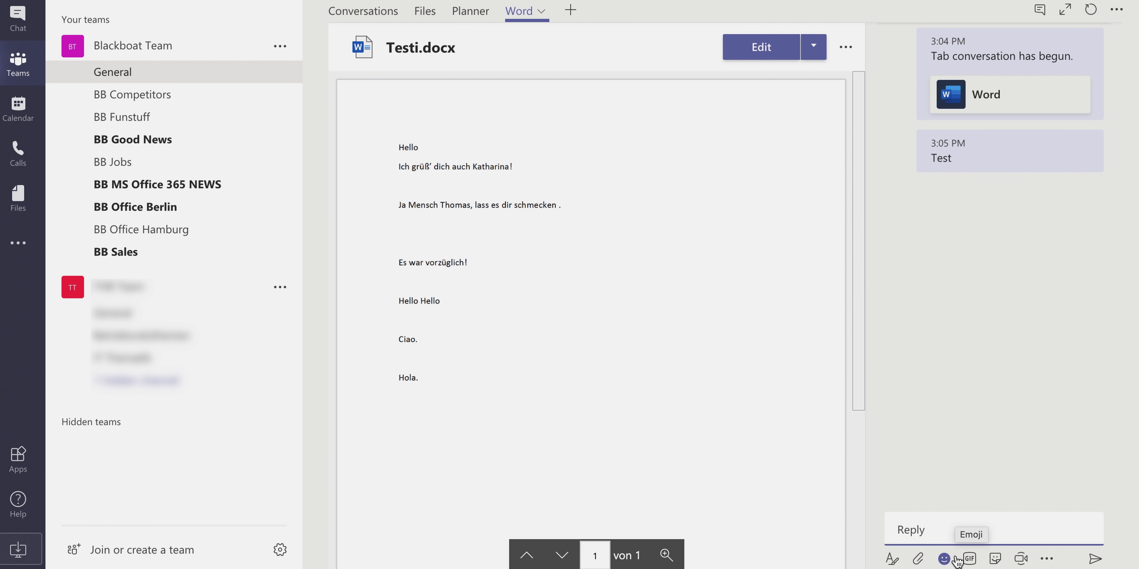
text(@F)
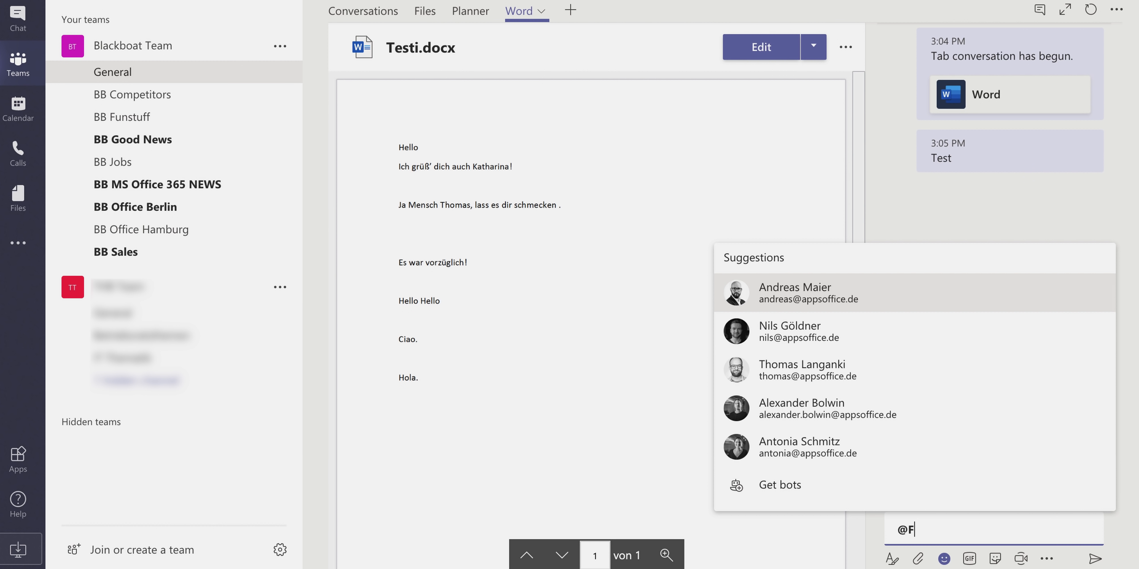
text(elix)
key(Return)
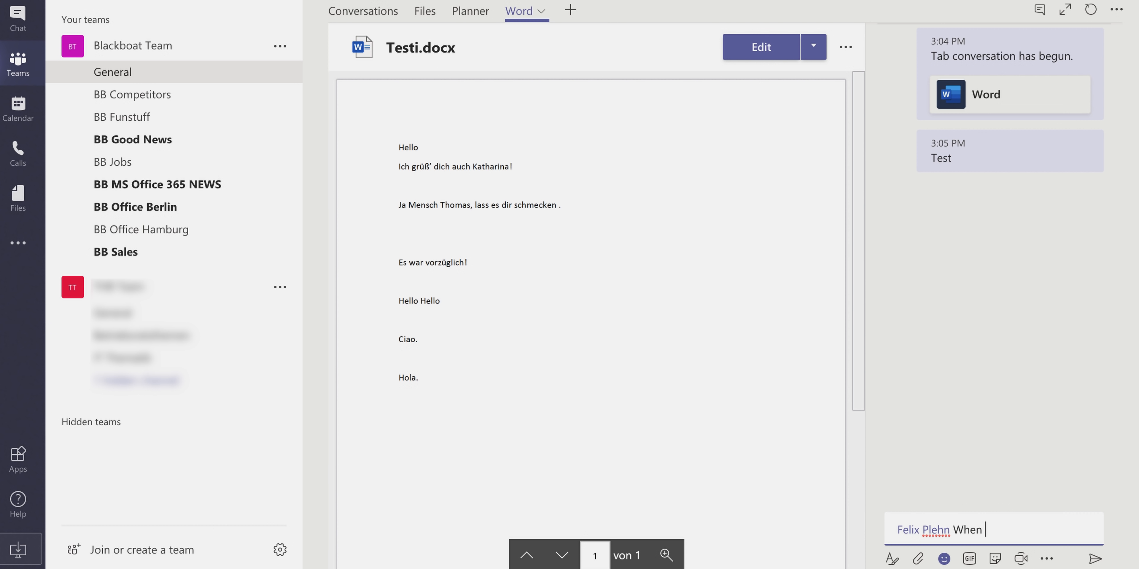
text(When will you be finished?)
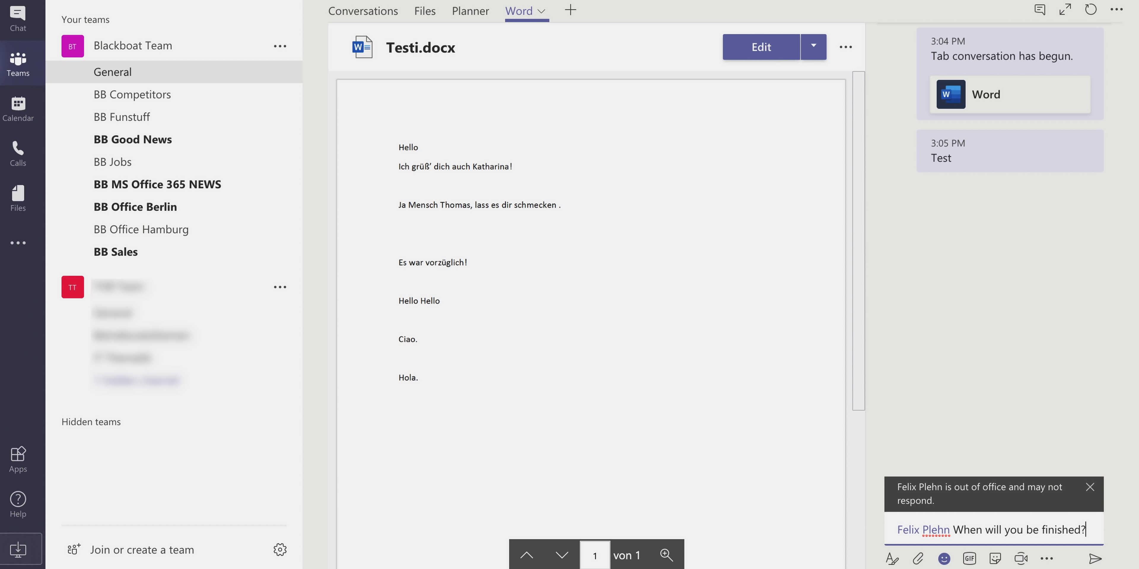
key(Return)
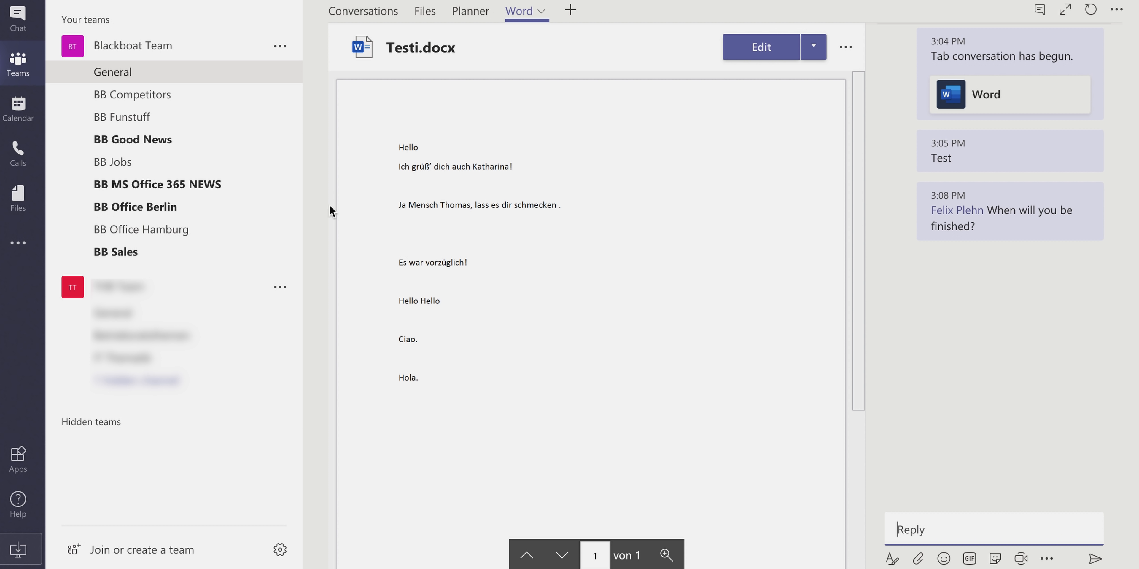
Step: Check the posted question among the channel's conversations and open Testi.docx for editing in the Word tab
click(355, 14)
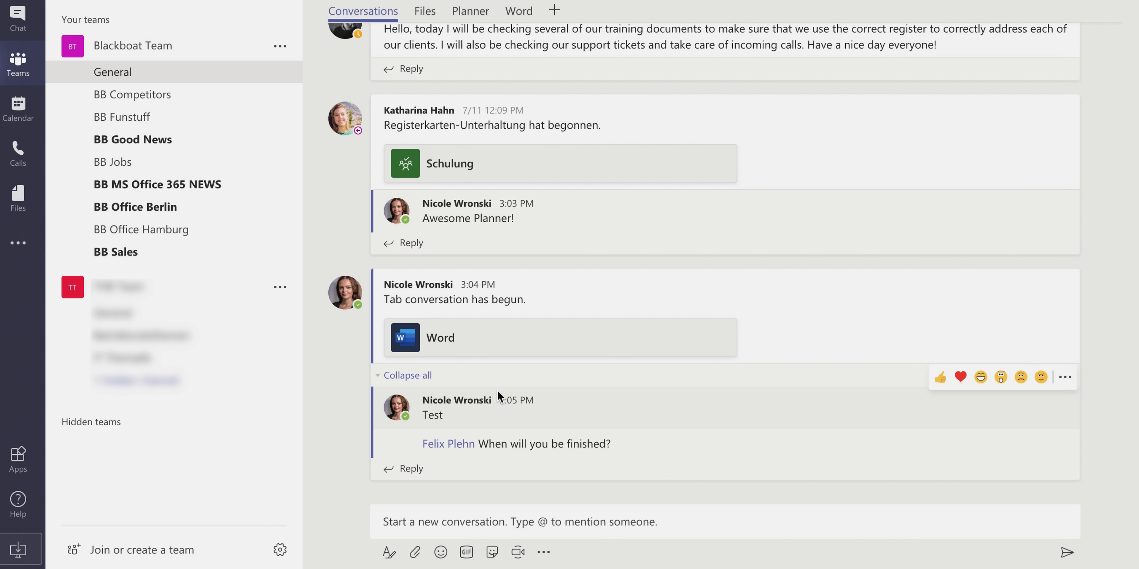
click(516, 19)
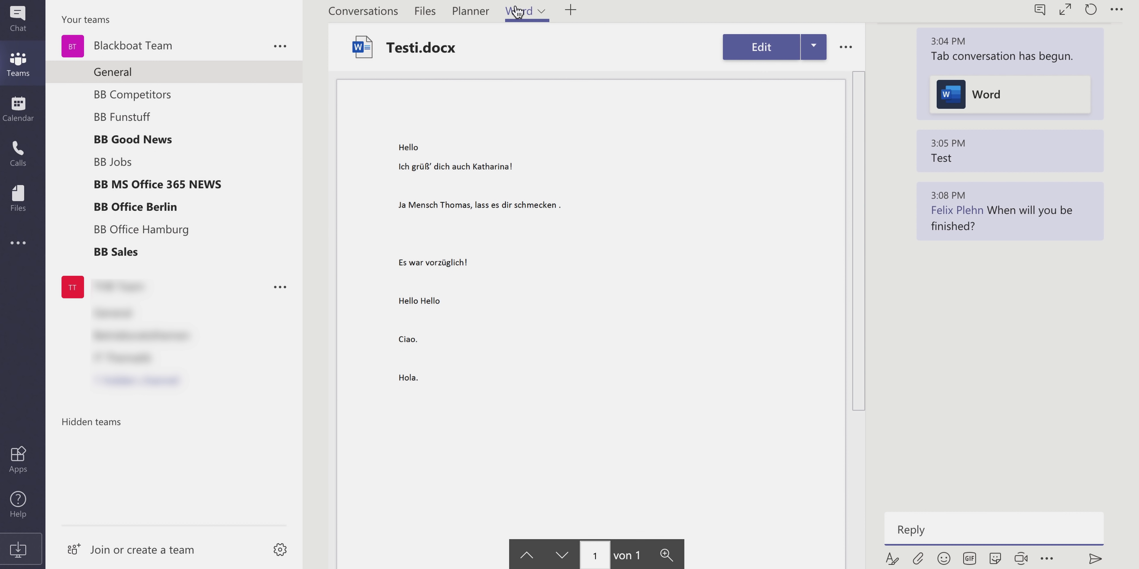
click(754, 46)
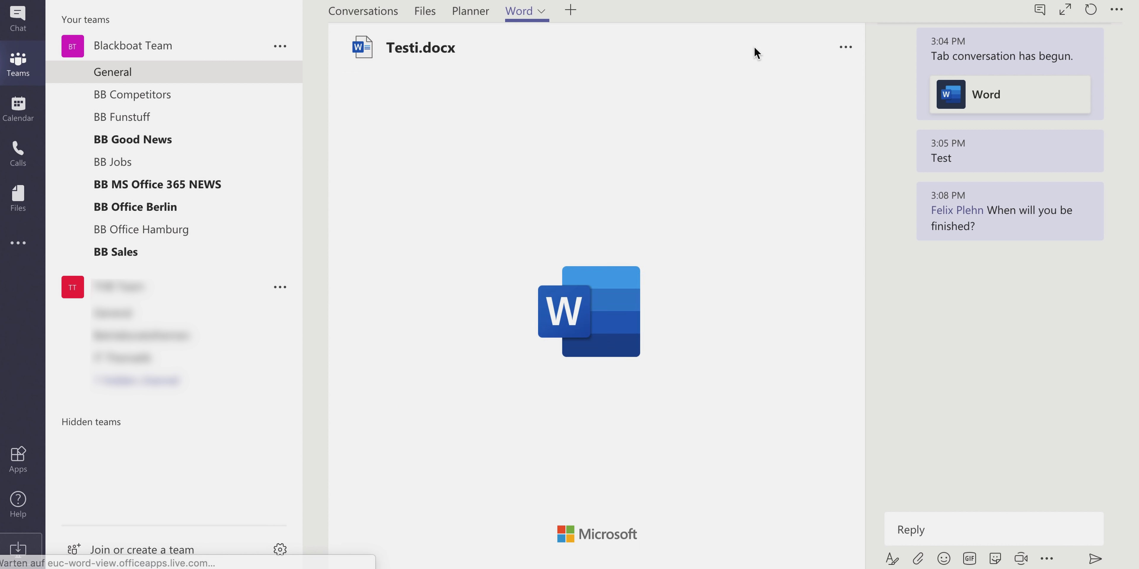
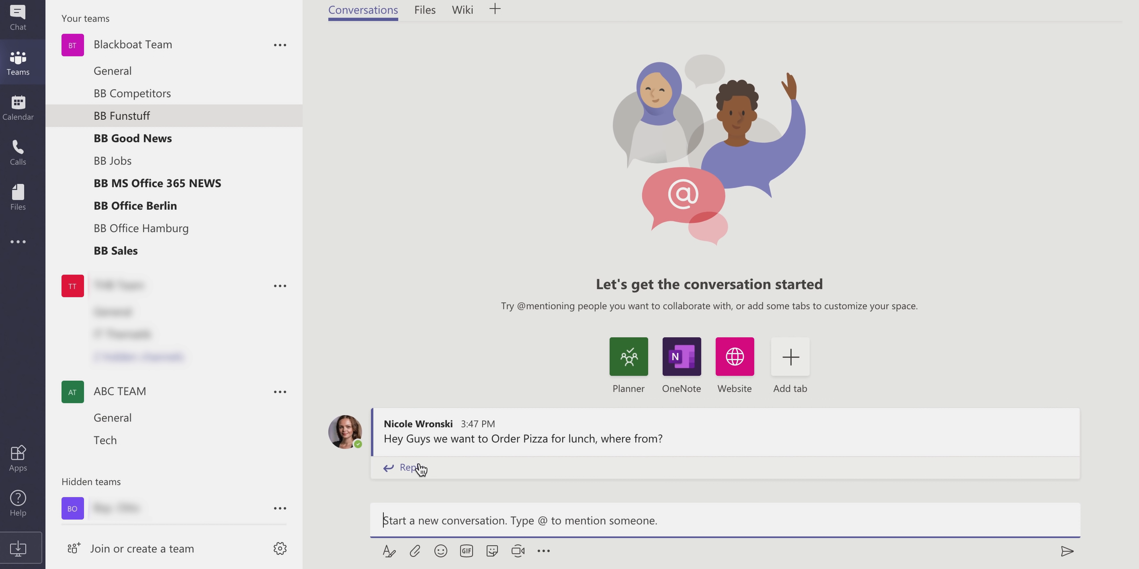
Step: Reply to the pizza lunch question in BB Funstuff with three separate messages: "Jill Pizza", "Pizza Puro" and "New York Slice"
click(419, 469)
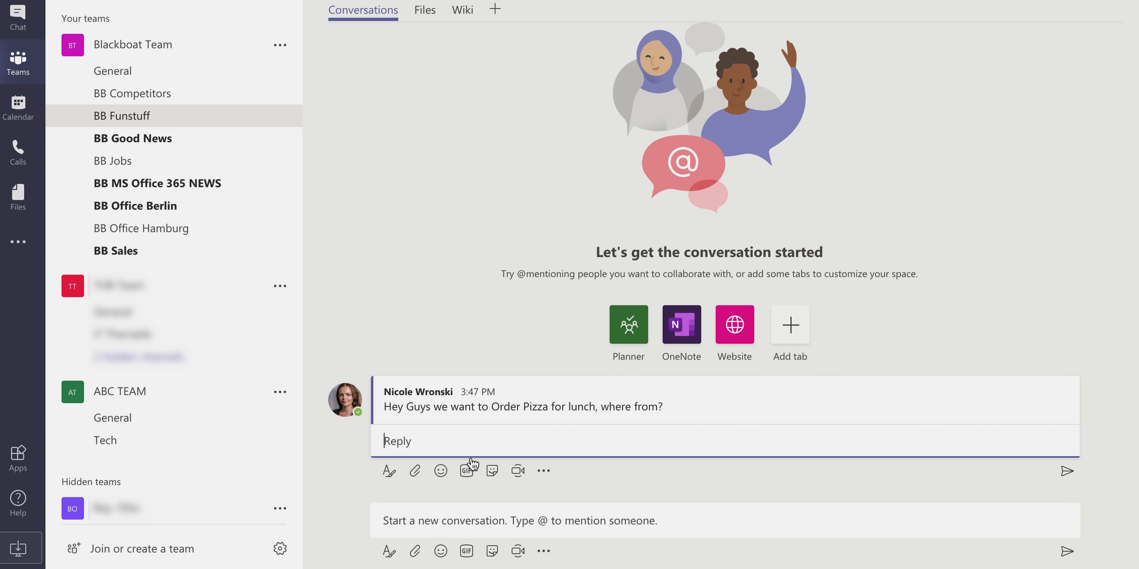
text(Jill Pizza)
key(Return)
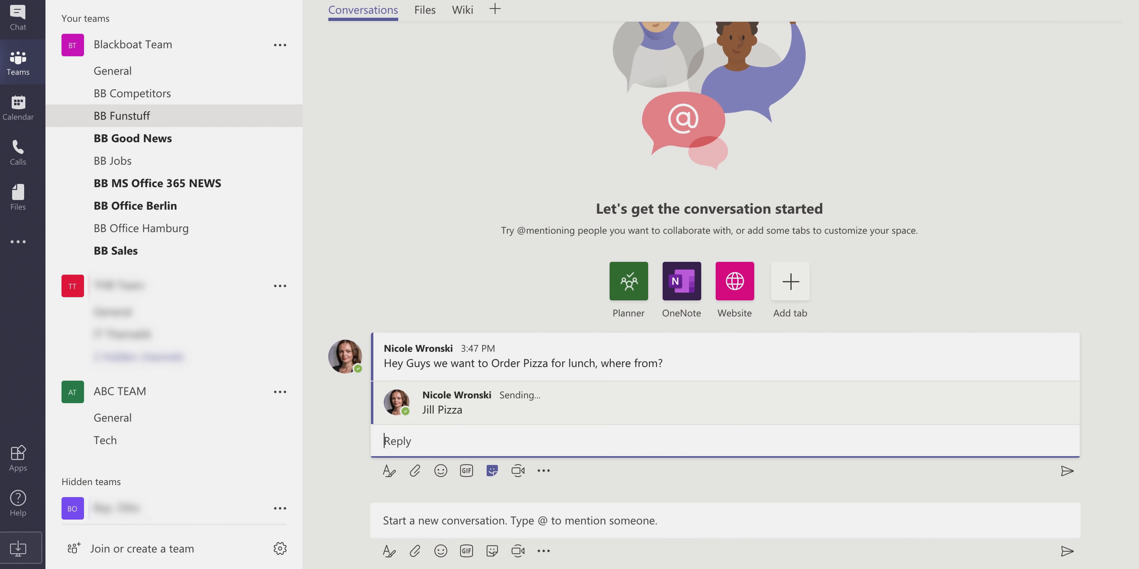
text(Pizza Pu)
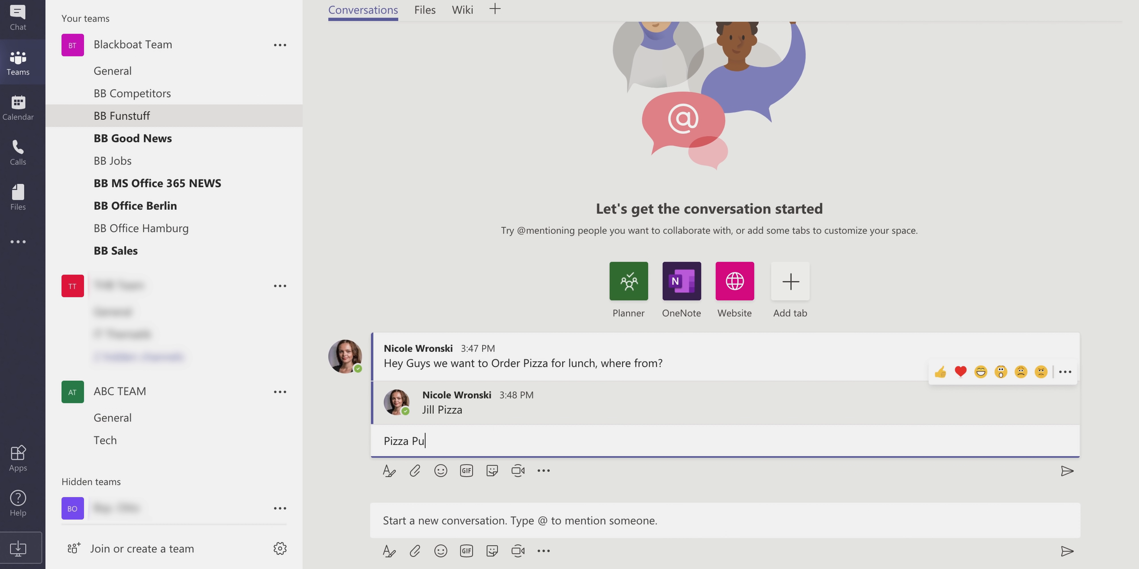
text(ro)
key(Return)
text(New )
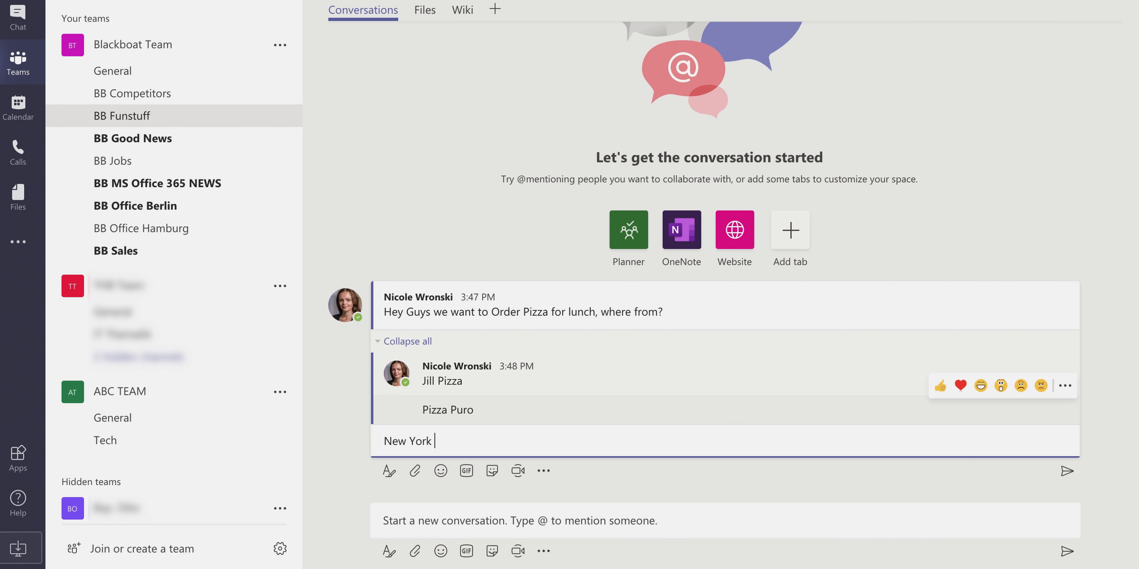
text(York Slice)
key(Return)
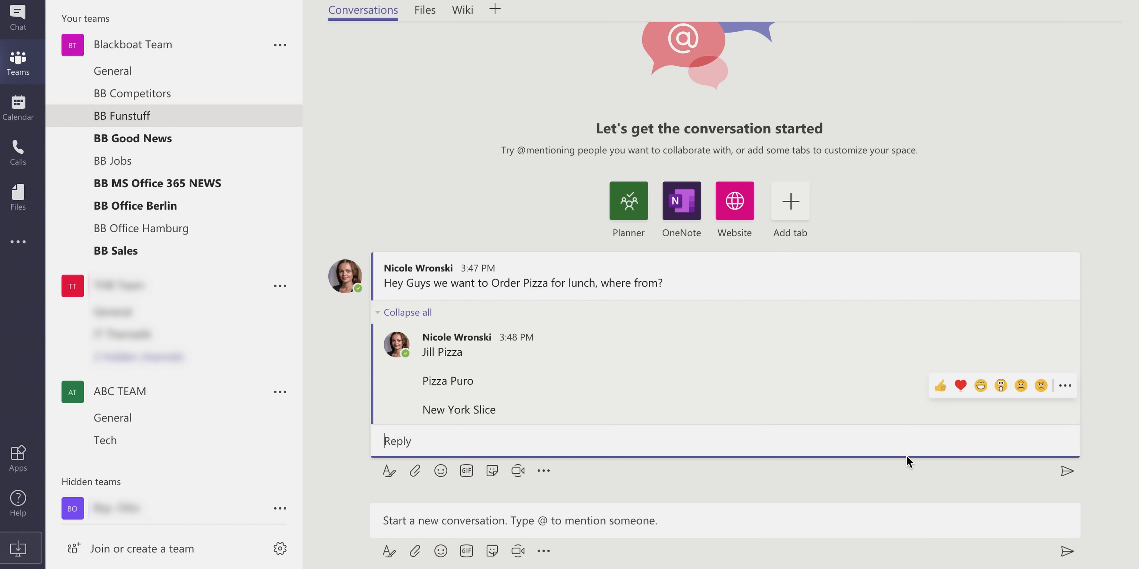
Step: Like the "Jill Pizza" reply and send the Forms request "Where do you want to order pizza from? Jill Pizza, Puro, New York"
mouse_move(991, 353)
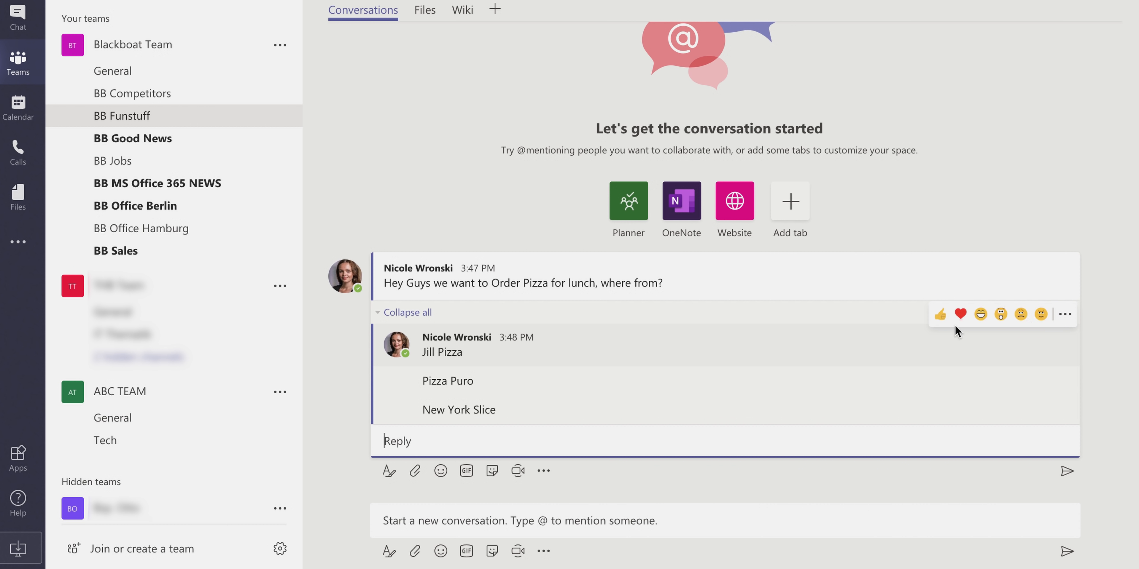
click(940, 315)
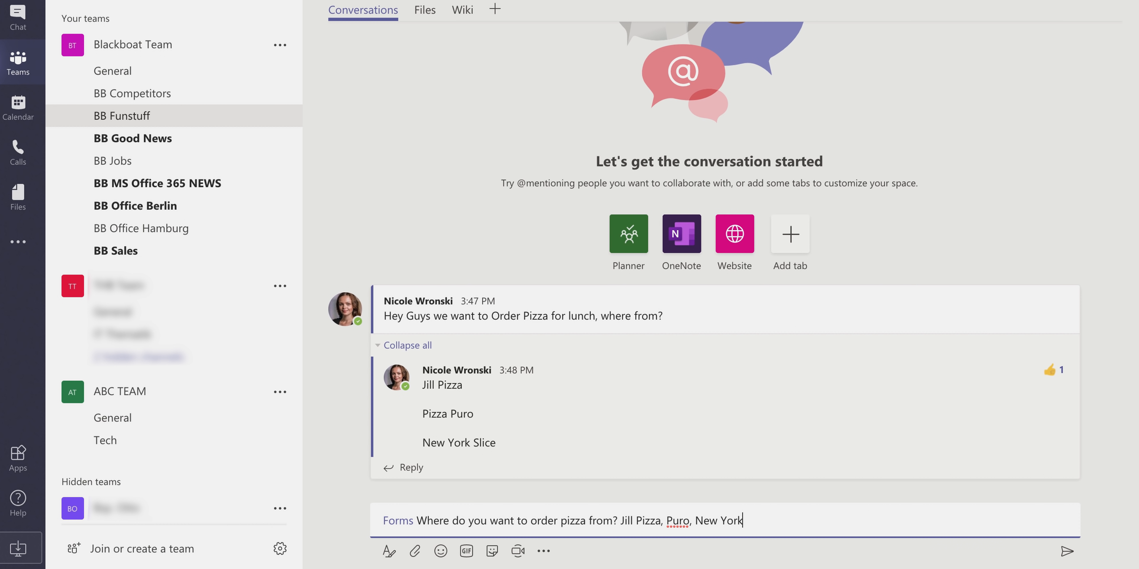
key(Return)
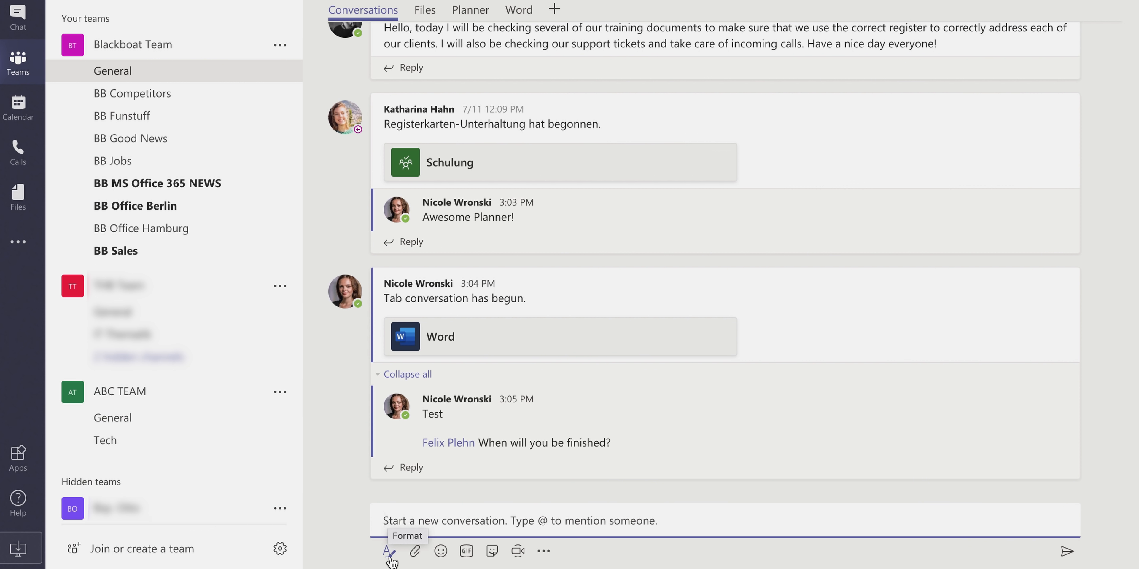
Step: Compose a formatted conversation in the General channel with the subject "Ordering Pizza for Lunch" and the body text "Content"
click(391, 559)
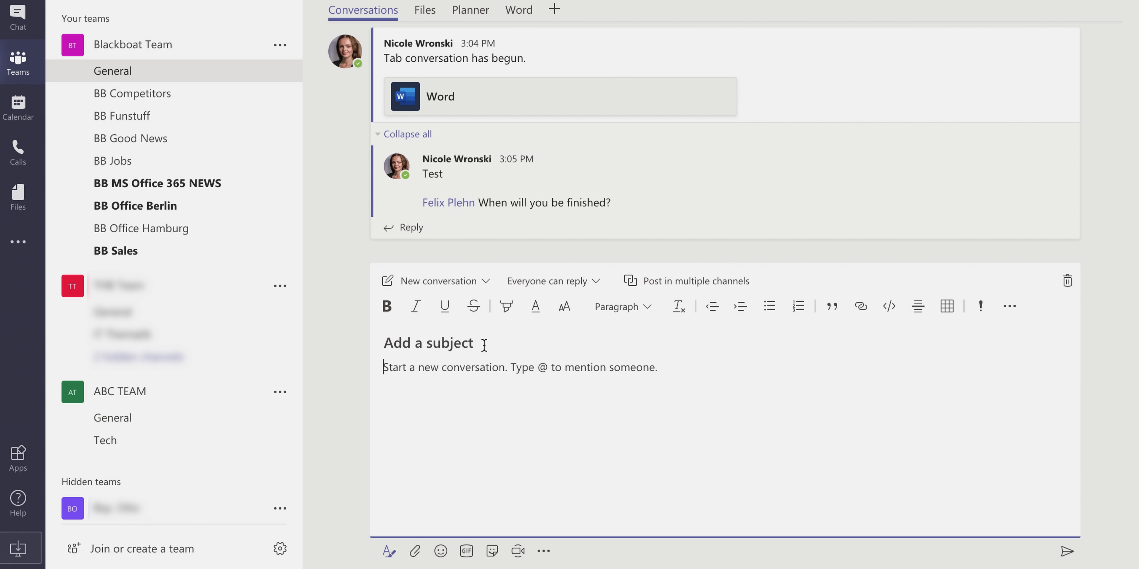
click(476, 394)
click(435, 345)
text(Pi)
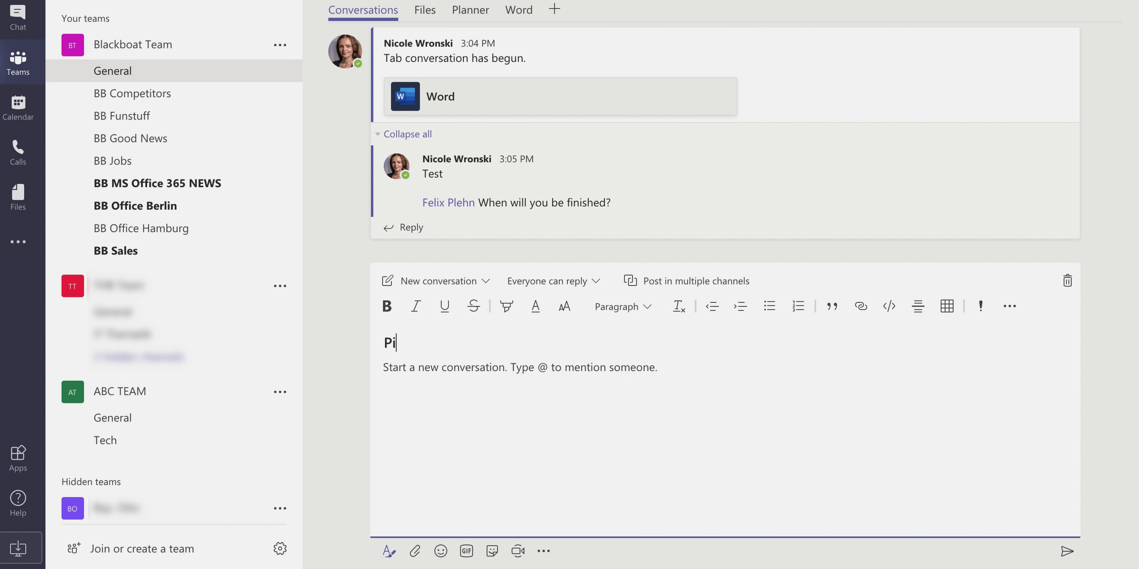
text(Or)
key(BackSpace)
key(BackSpace)
key(BackSpace)
text(Of)
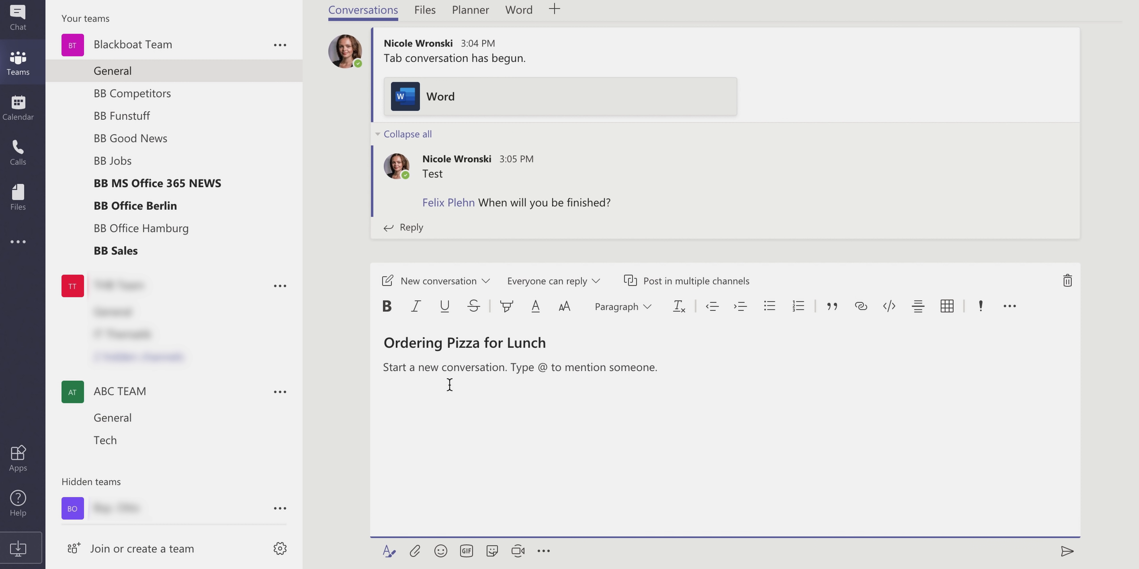
text(Content)
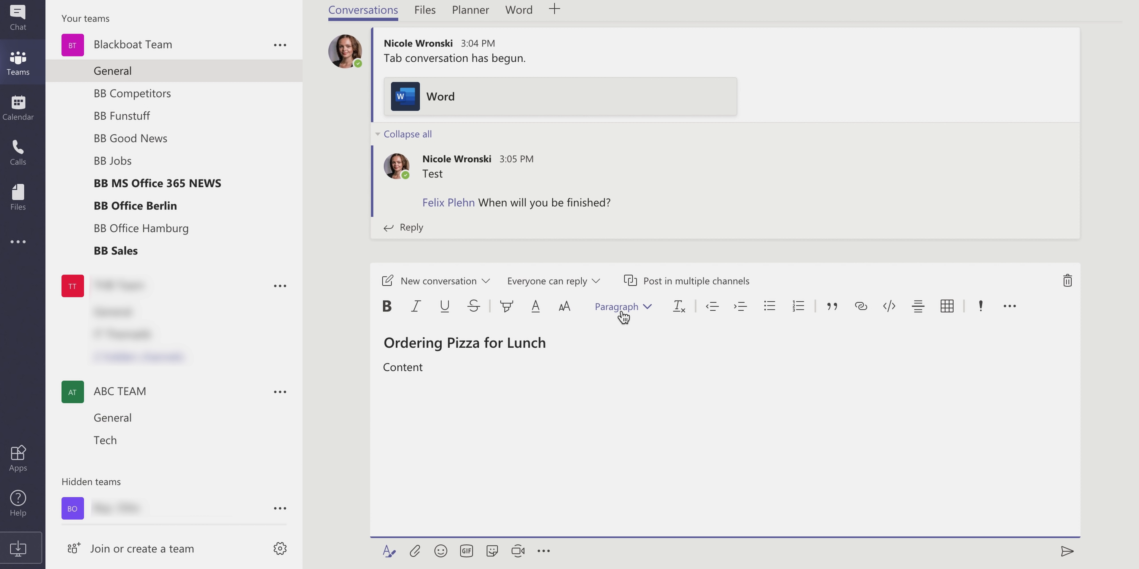
click(623, 316)
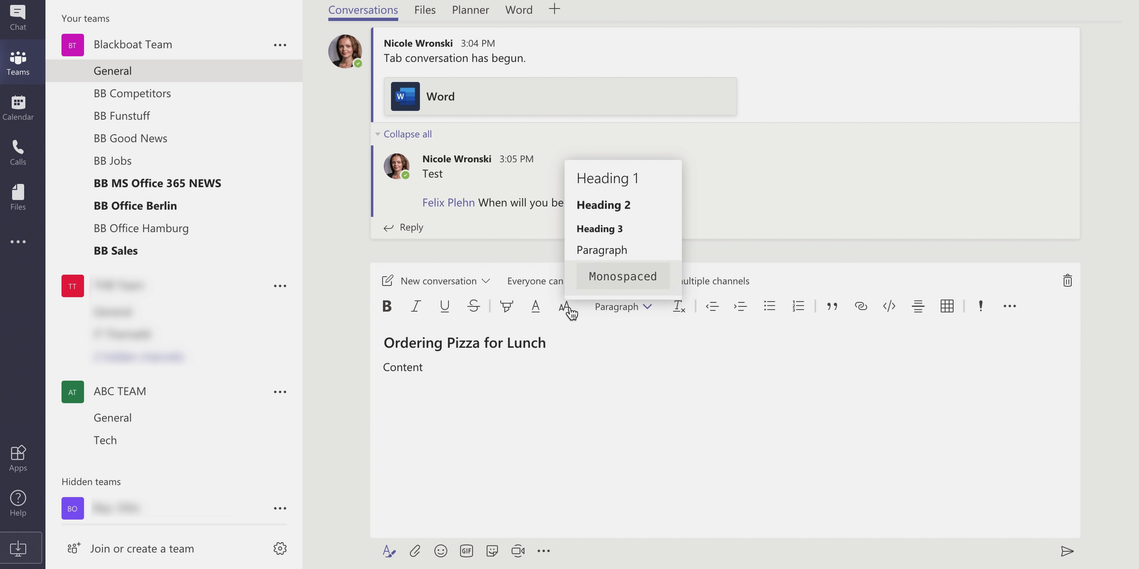
click(673, 372)
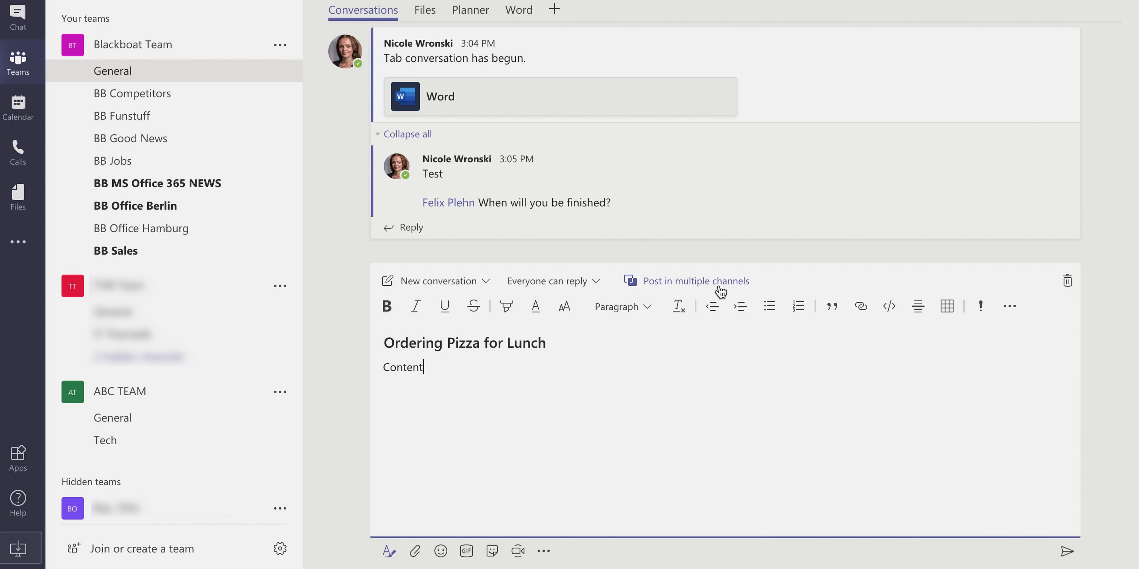
Step: Address the pizza post to the General channels of the TT, BO and N1 teams as well, and send it
click(719, 291)
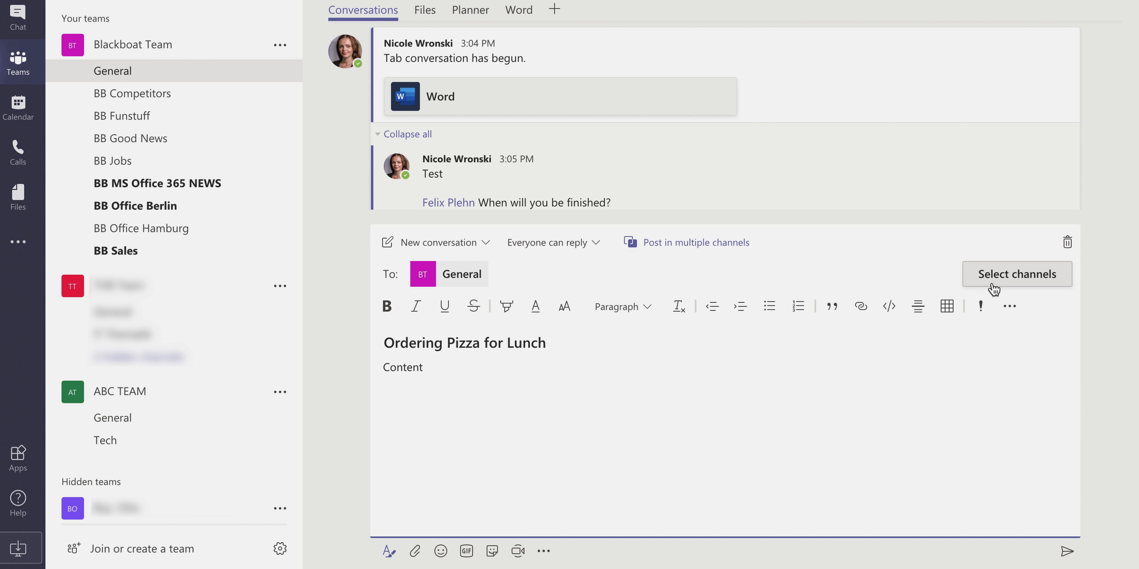
click(1001, 283)
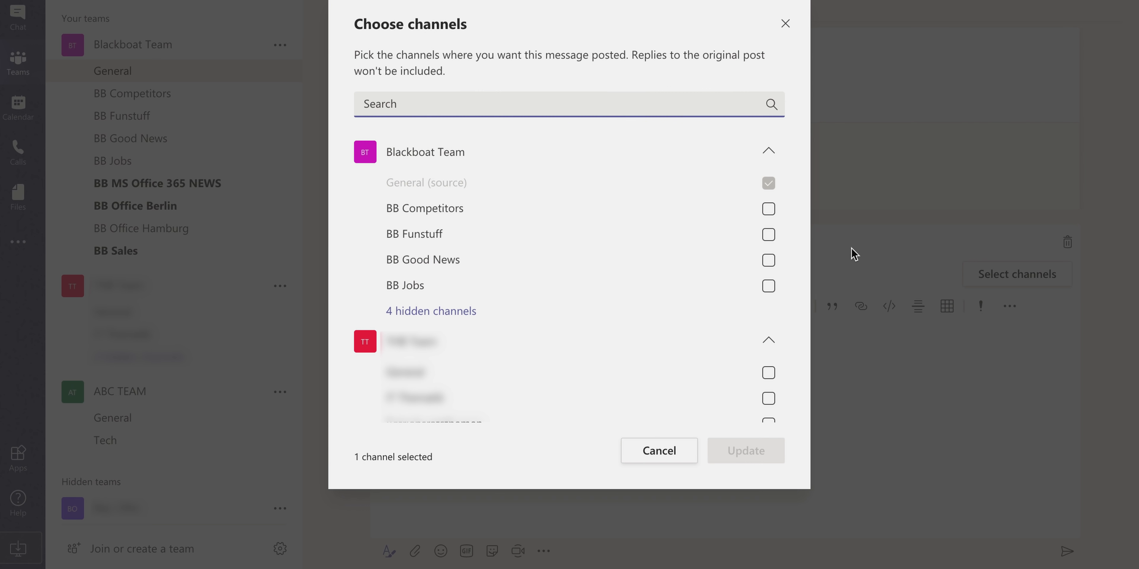
scroll(763, 257, down, 2)
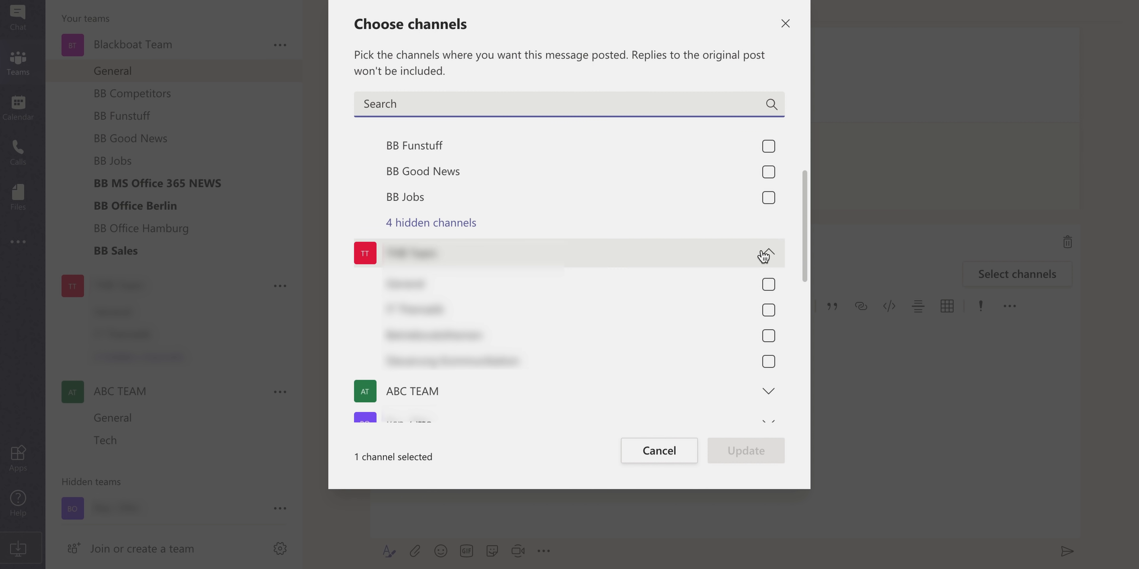
click(770, 287)
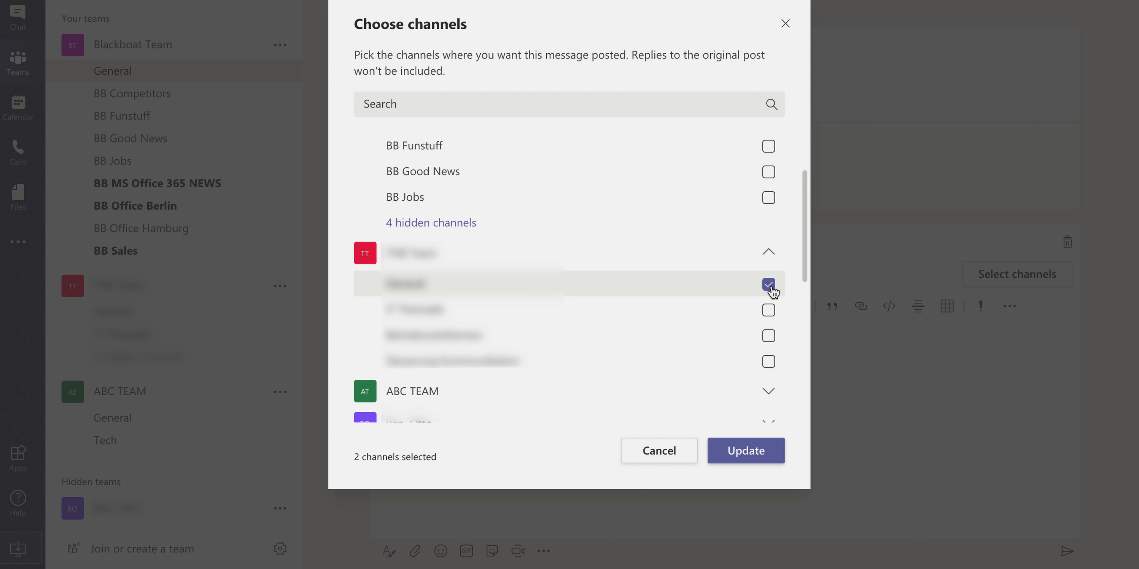
scroll(773, 289, down, 5)
click(770, 191)
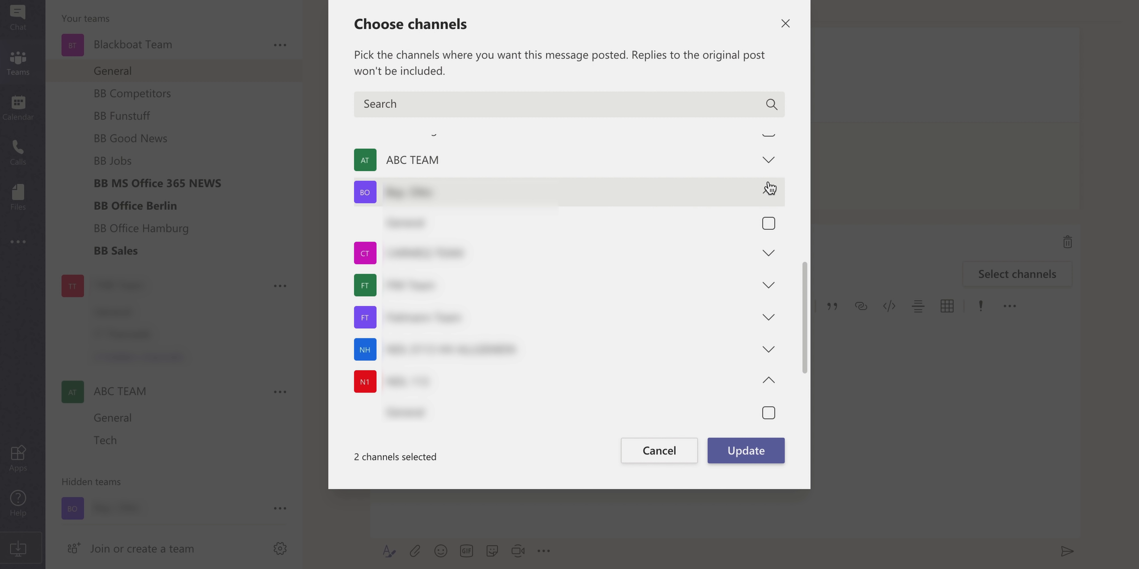
click(769, 222)
scroll(771, 221, down, 3)
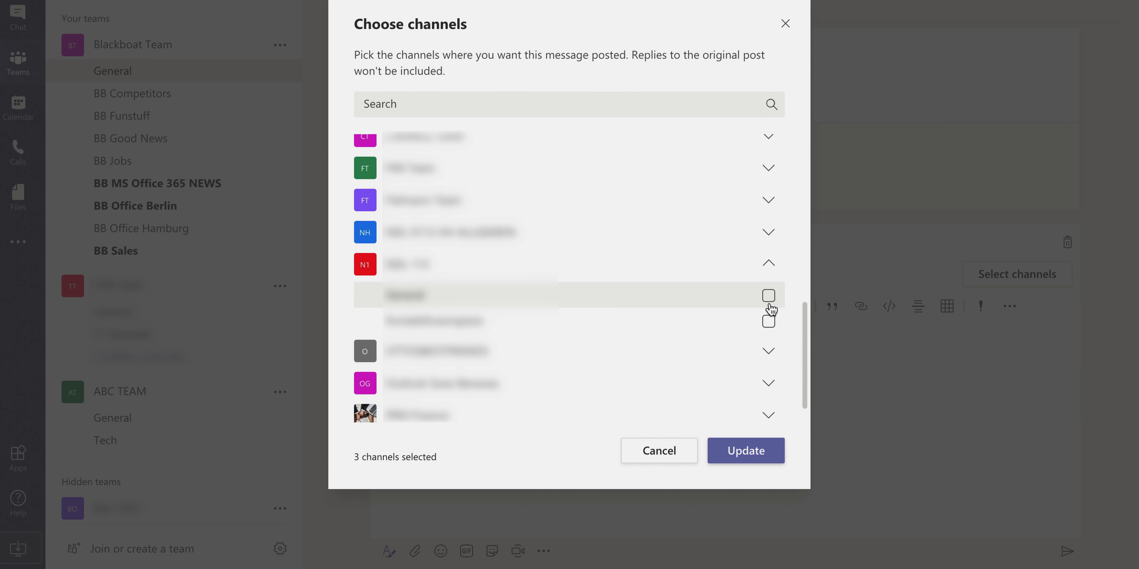
click(769, 295)
click(746, 451)
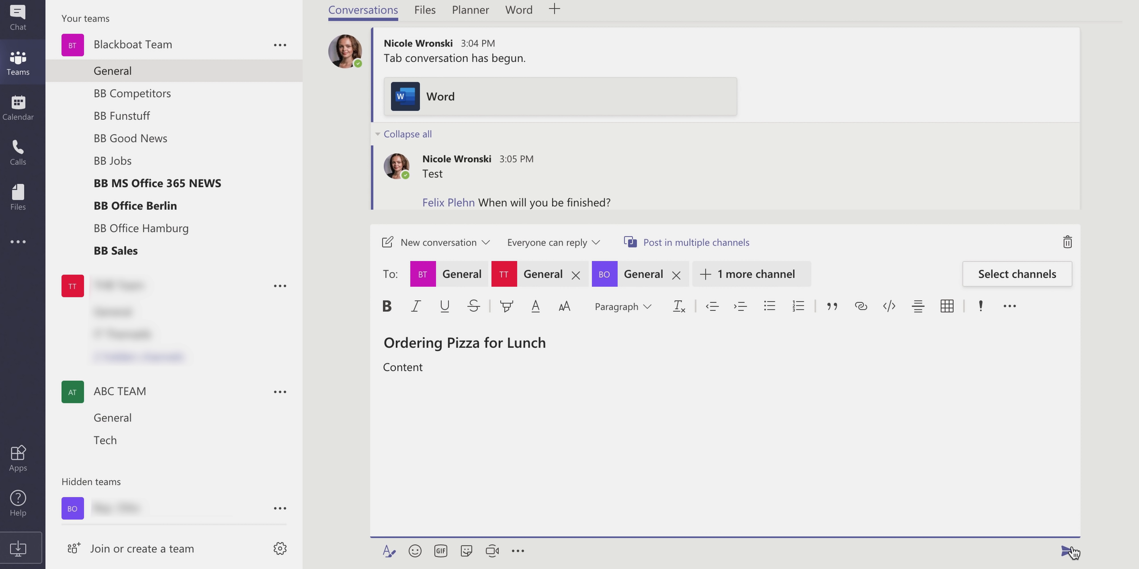
click(1067, 552)
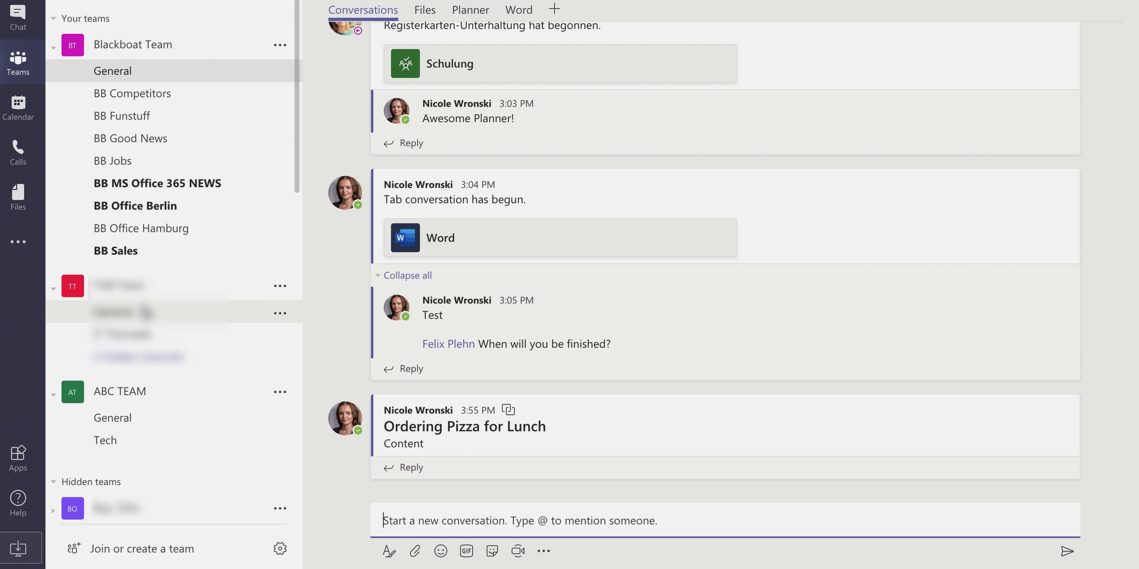
Step: Set the reply permission of the new conversation in Blackboat Team's General channel to Everyone can reply
scroll(177, 297, down, 8)
scroll(152, 289, up, 7)
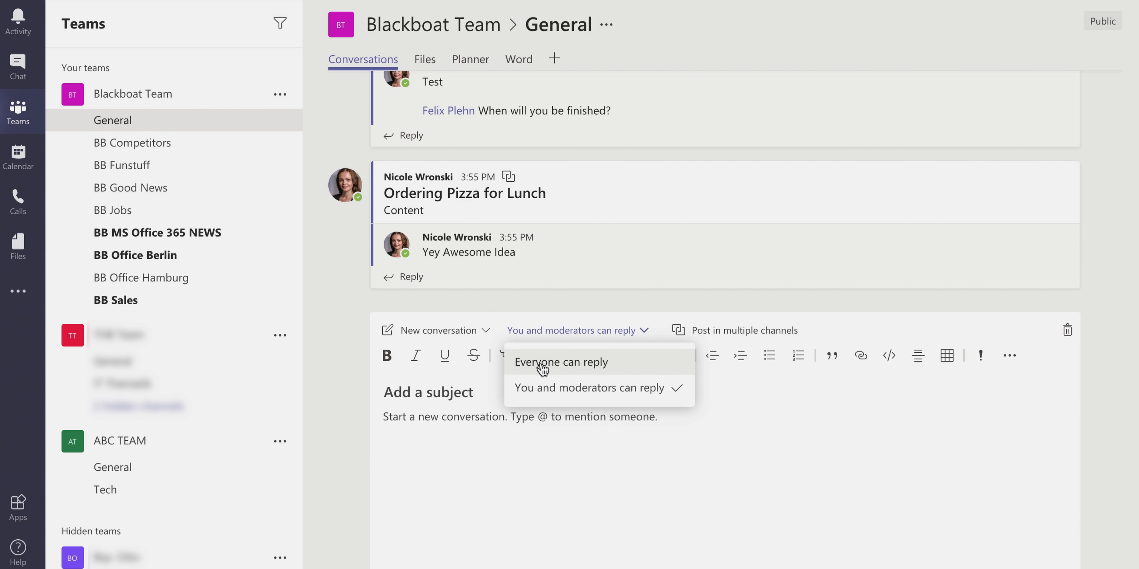
click(540, 356)
click(557, 330)
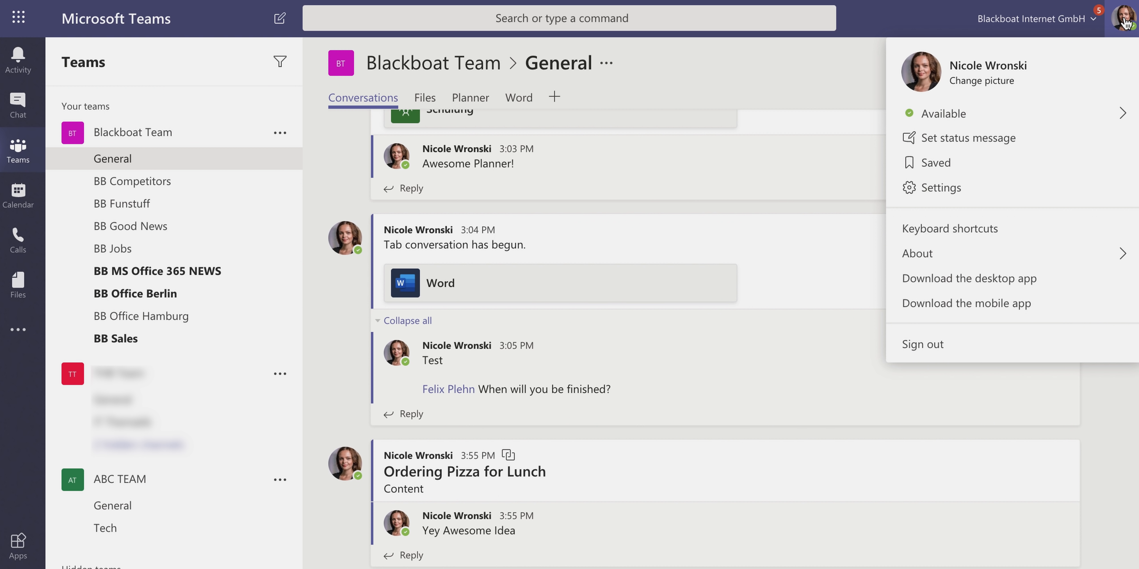
Step: Set the status message "Out for Pizza" to clear after 1 Hour and save it
mouse_move(1118, 117)
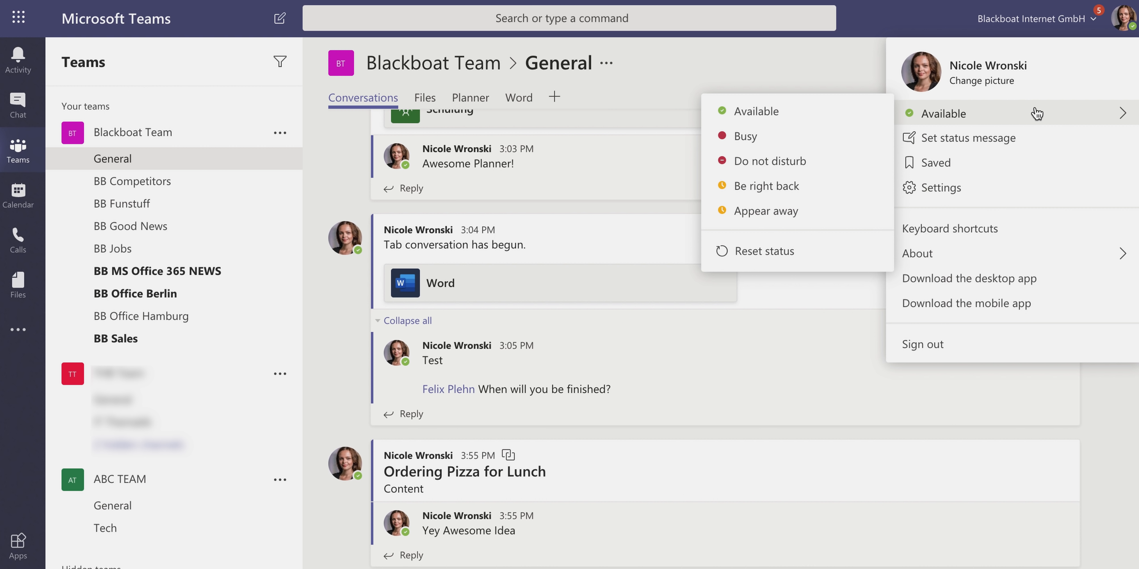
click(1035, 138)
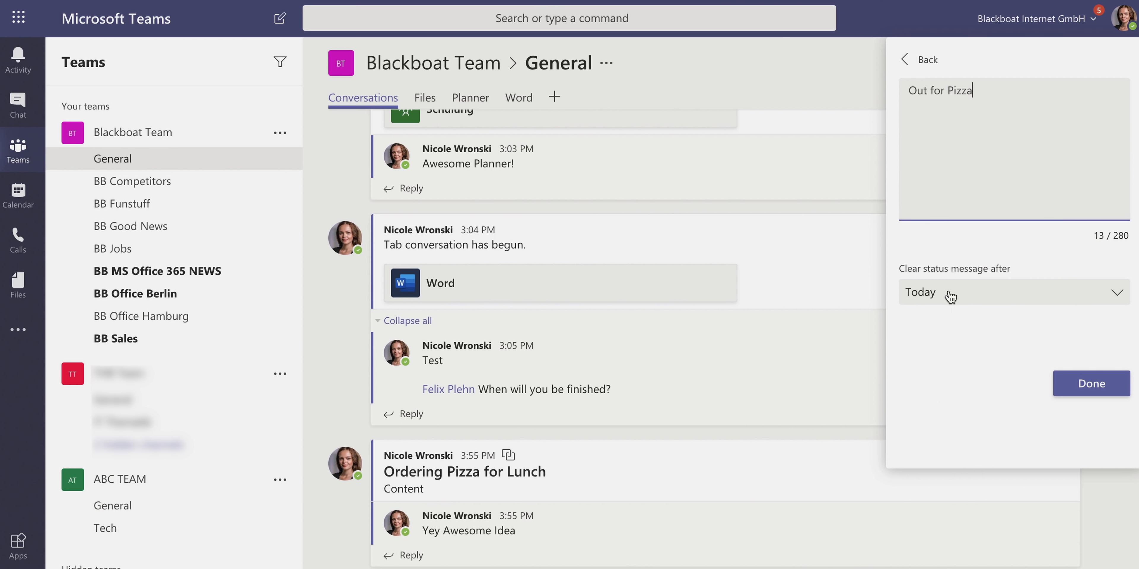
click(950, 297)
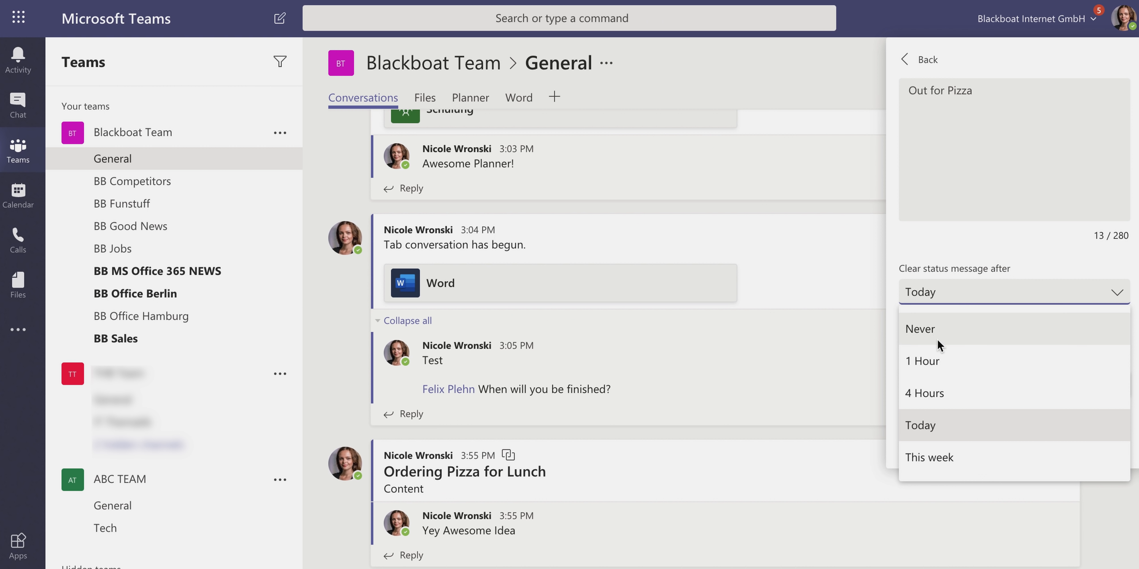
click(934, 362)
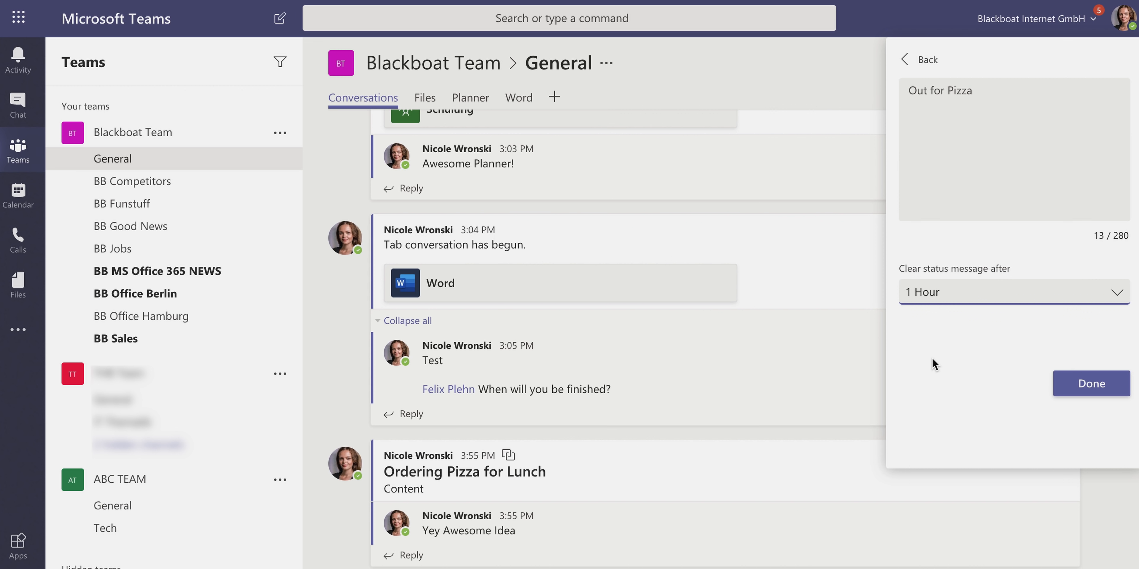
click(1069, 383)
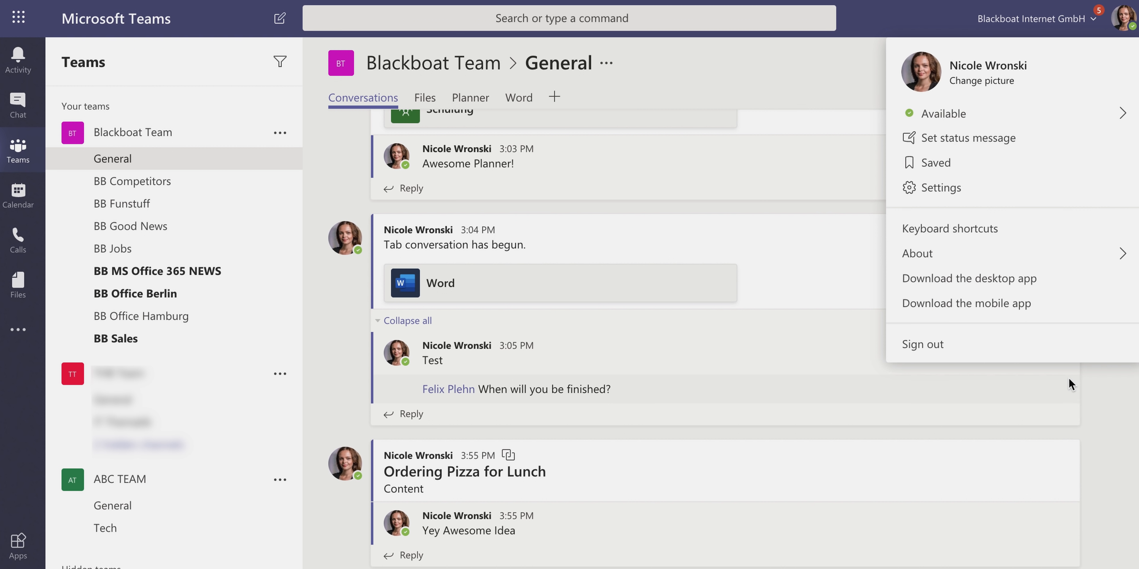